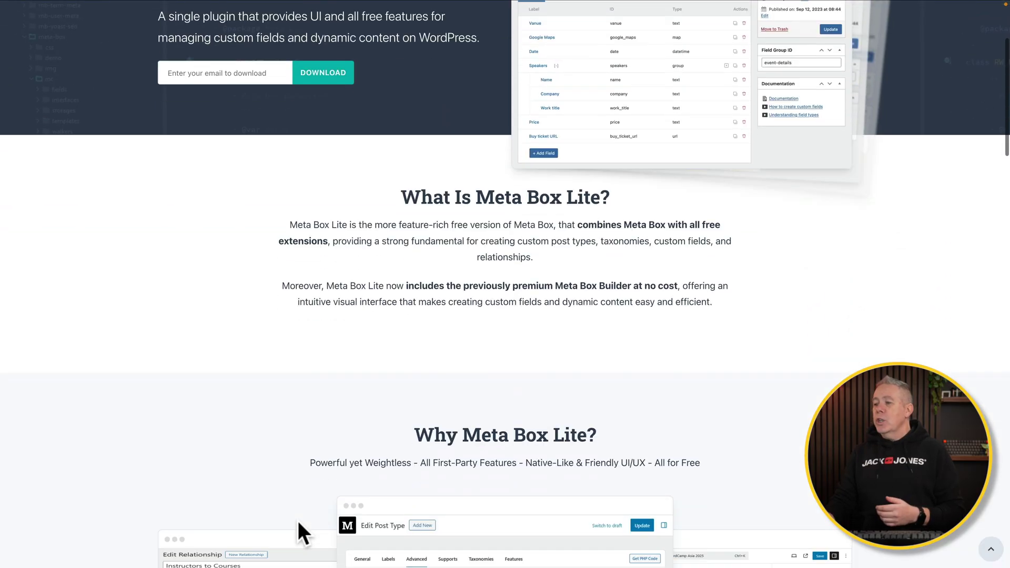
Step: Scroll through the Meta Box Lite product page's overview and feature list
scroll(297, 520, "down", 7)
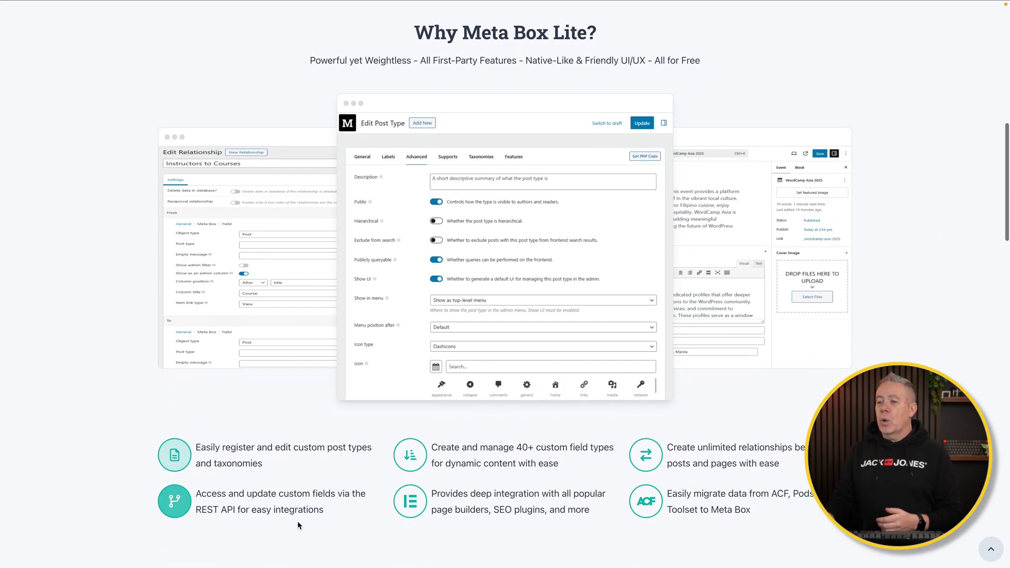
scroll(298, 521, "down", 3)
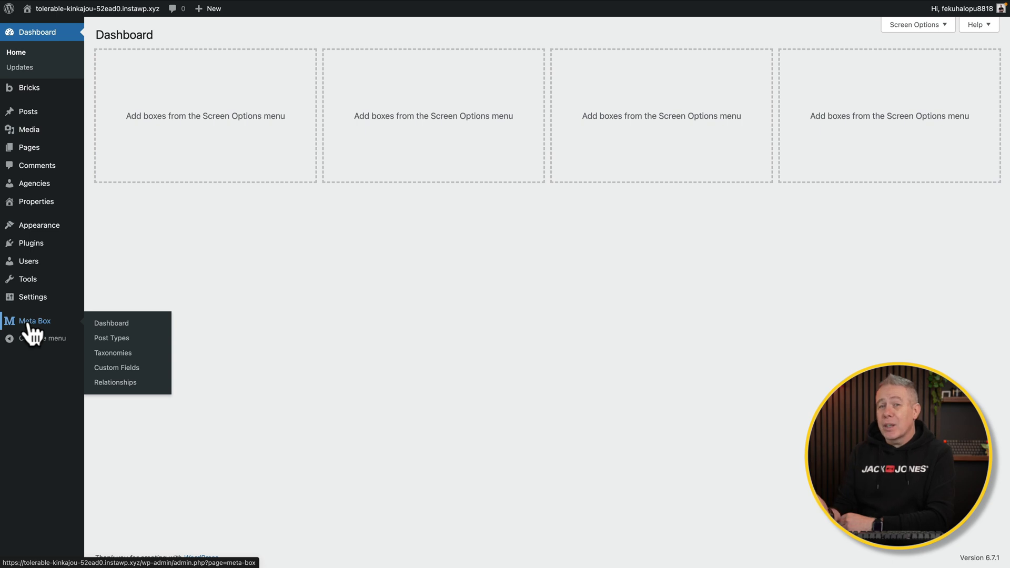
Step: Open the Meta Box welcome page, then start adding a new post type
left_click(126, 327)
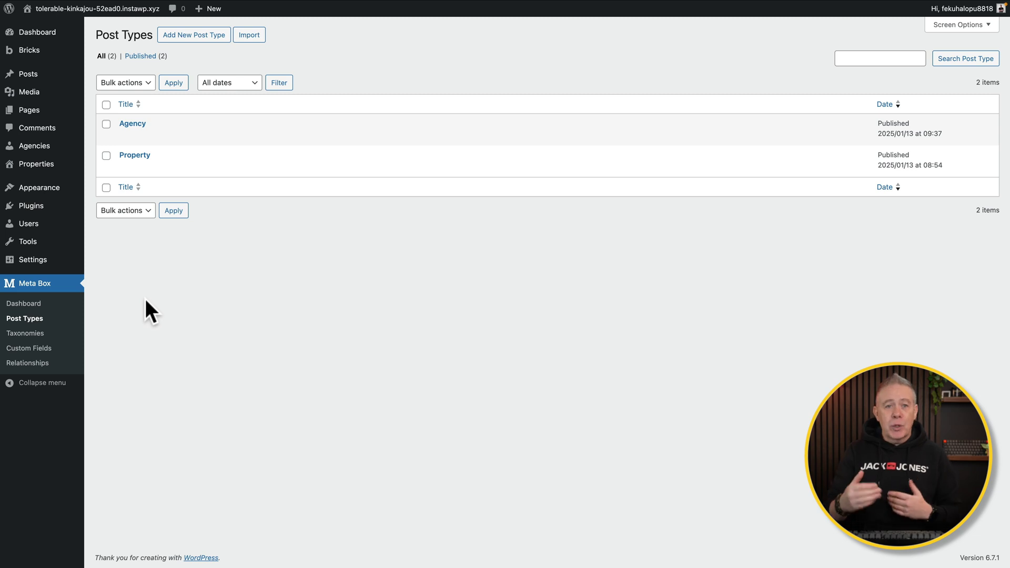
left_click(208, 34)
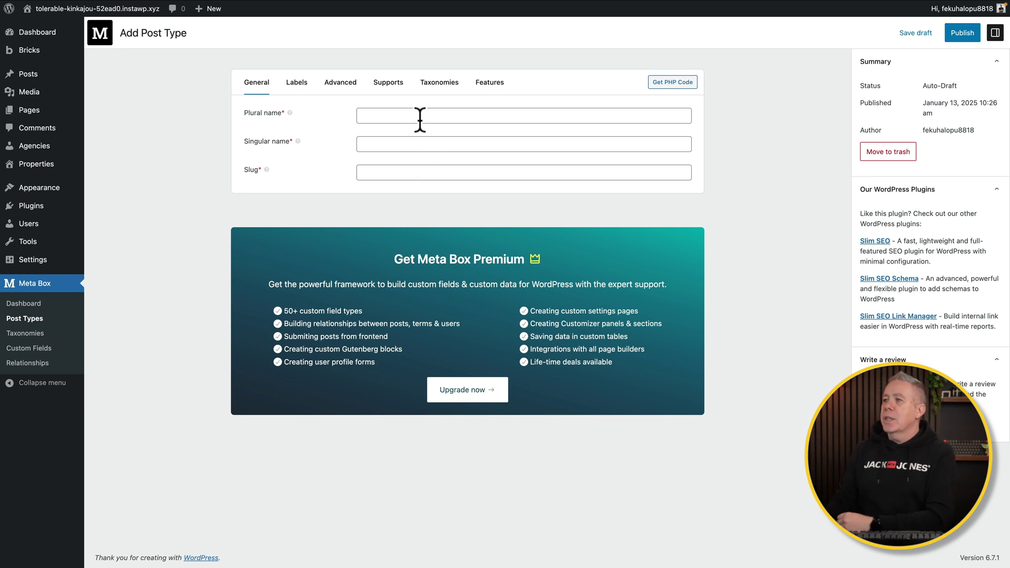
Step: Name the post type Estate Agents (plural) and Estate Agent (singular), giving slug estate-agent
left_click(373, 114)
type("Estate Agents")
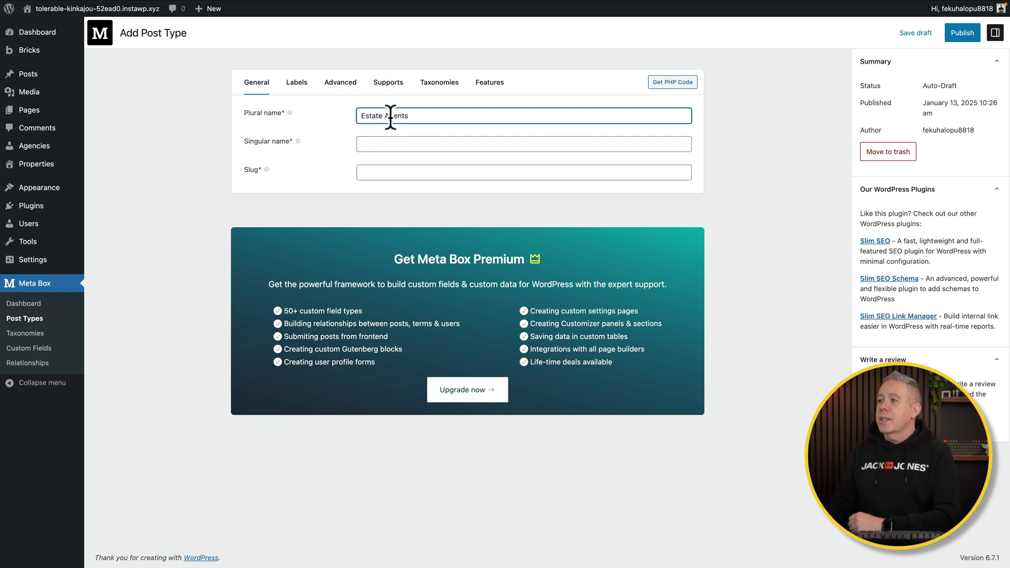
left_click(402, 144)
type("Estate Agent")
left_click(428, 171)
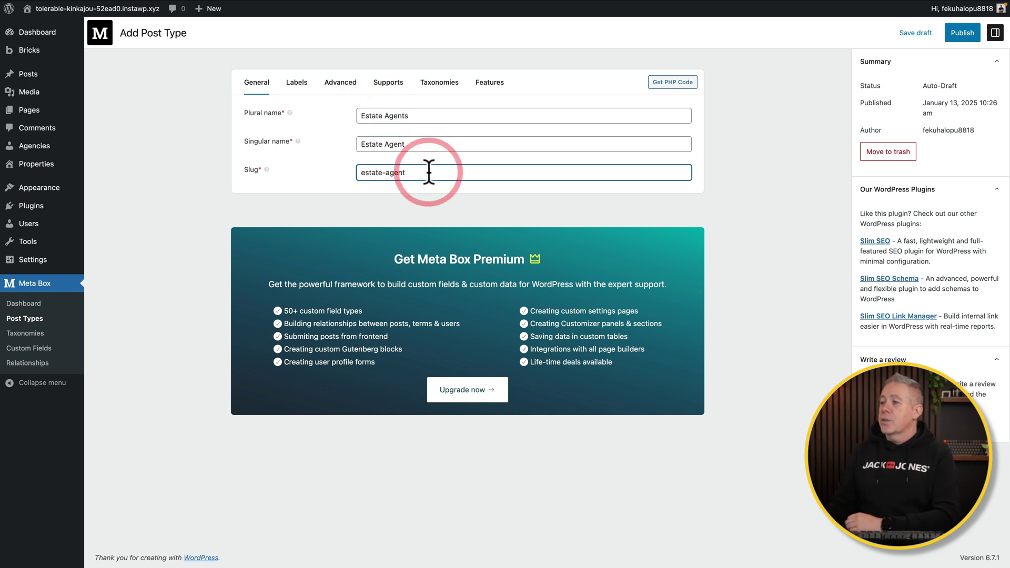
Step: Review the auto-generated post type labels, then move to the advanced settings
left_click(297, 85)
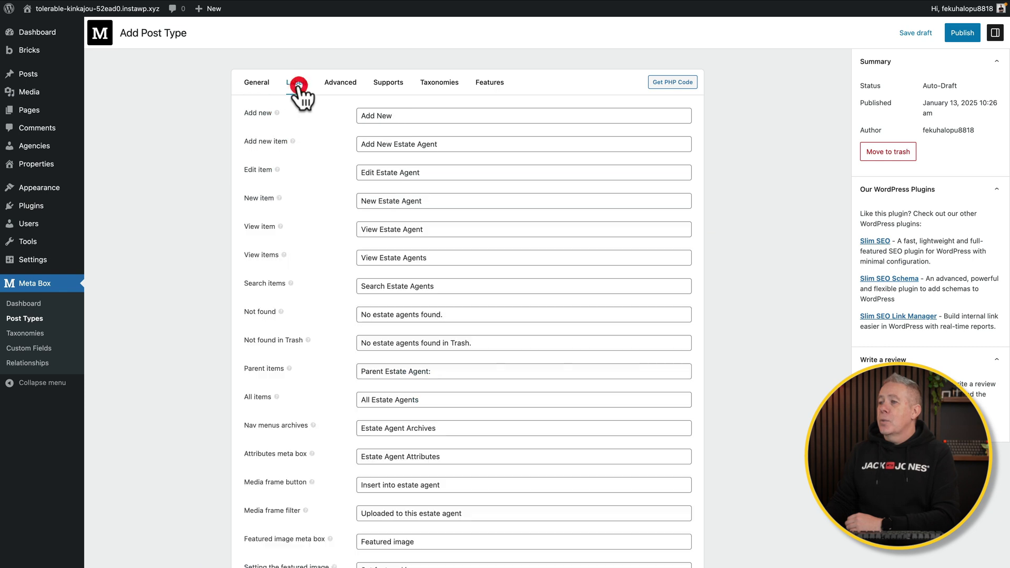
scroll(207, 427, "down", 1)
scroll(208, 426, "down", 10)
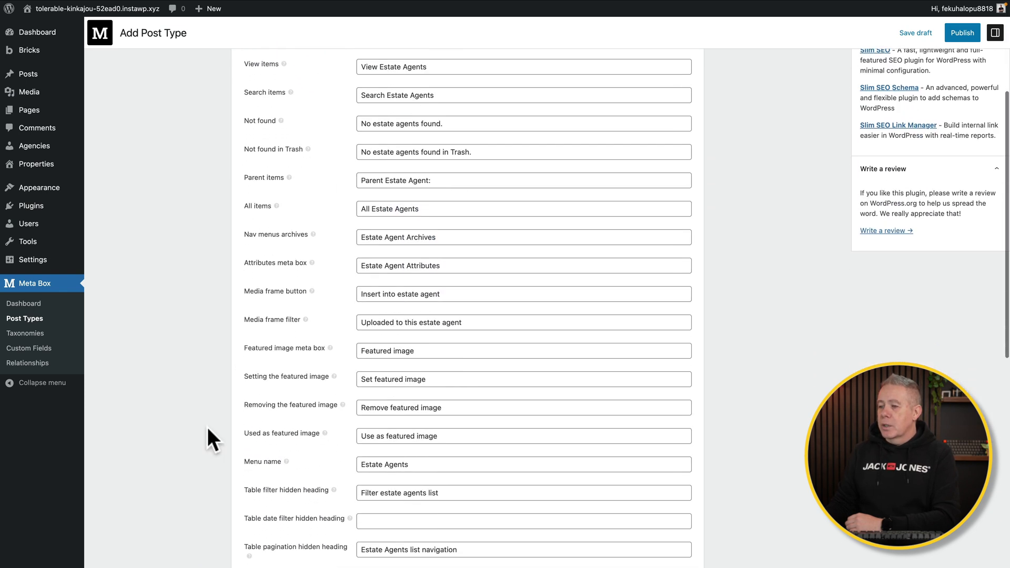
scroll(207, 427, "up", 10)
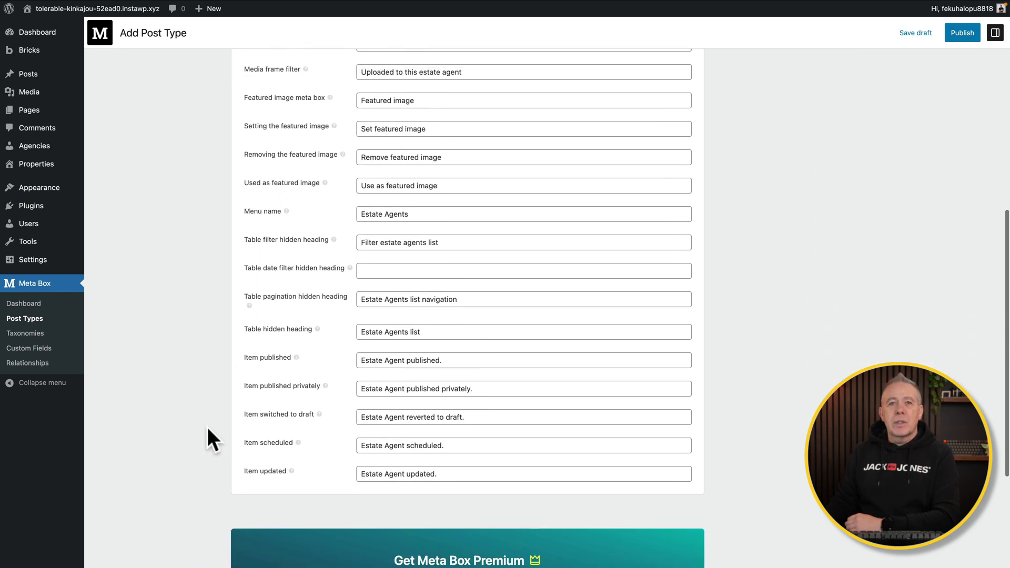
scroll(207, 427, "up", 1)
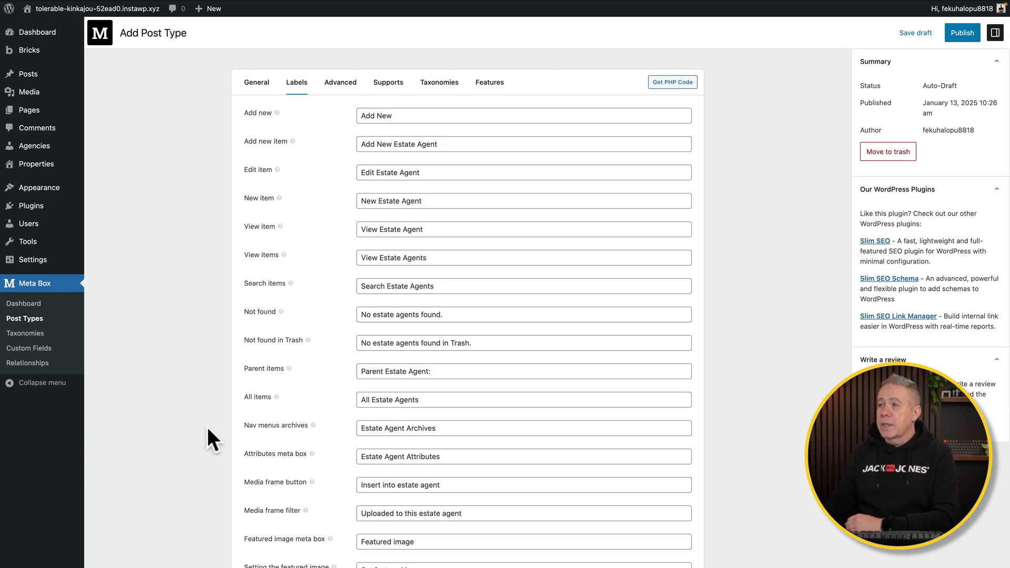
left_click(344, 84)
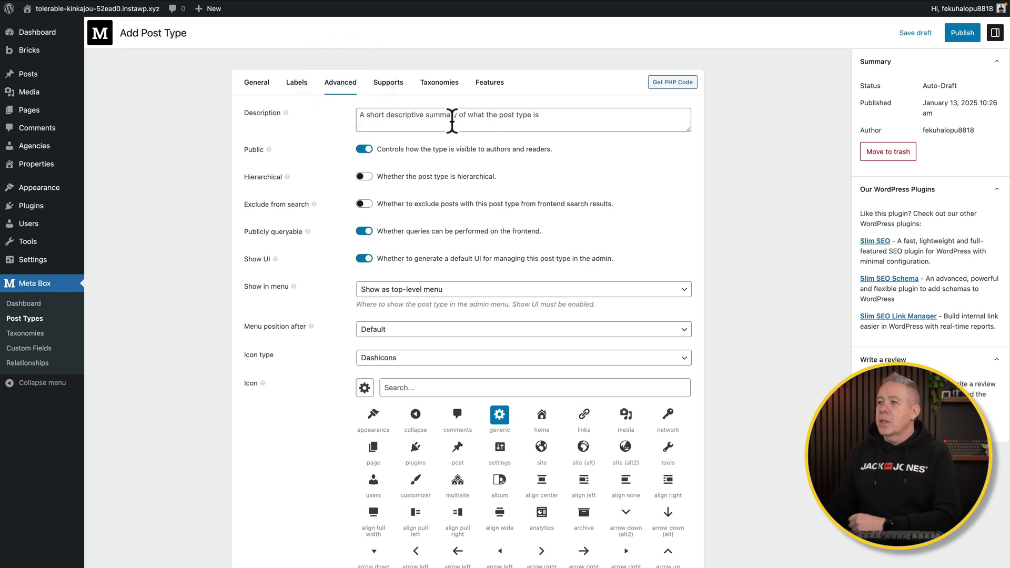
Step: Make the Estate Agent post type hierarchical with the users dashicon
left_click(363, 176)
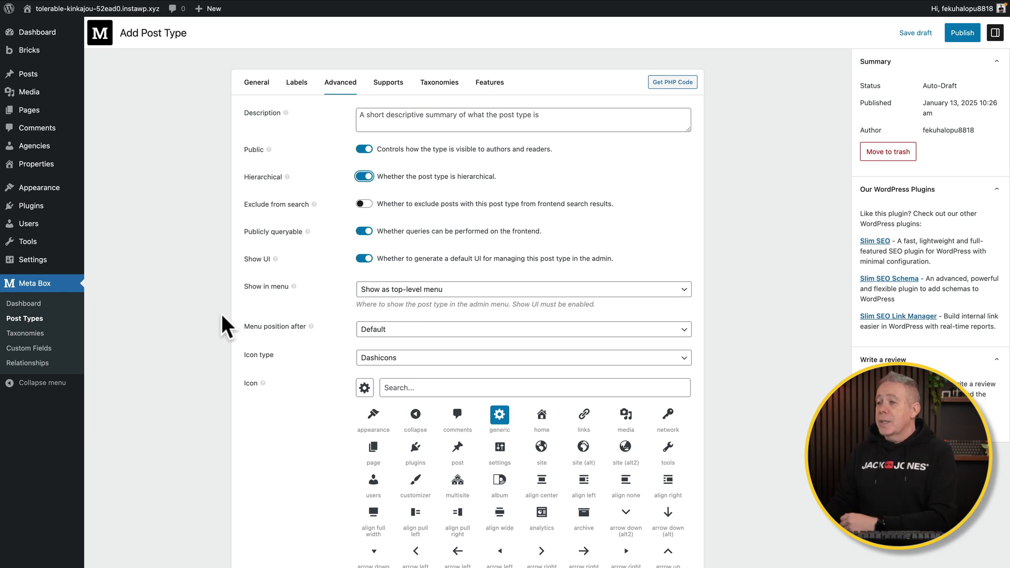
scroll(222, 315, "down", 3)
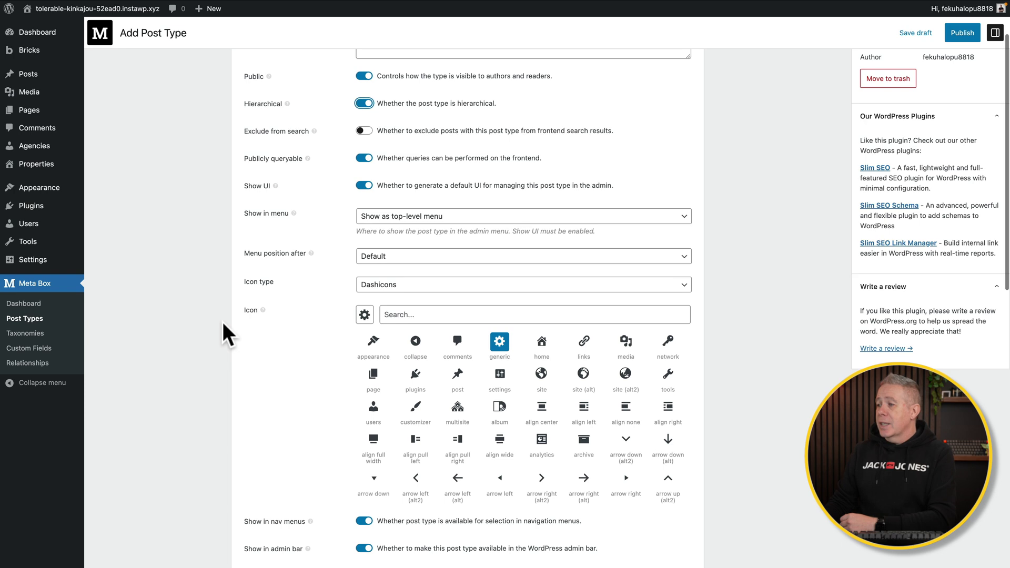
scroll(223, 321, "down", 1)
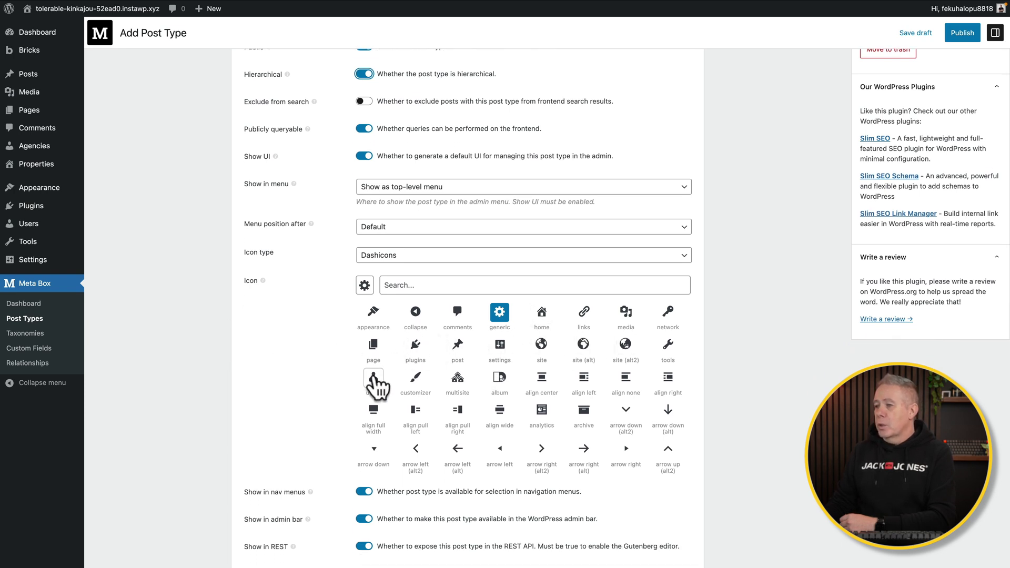
left_click(373, 377)
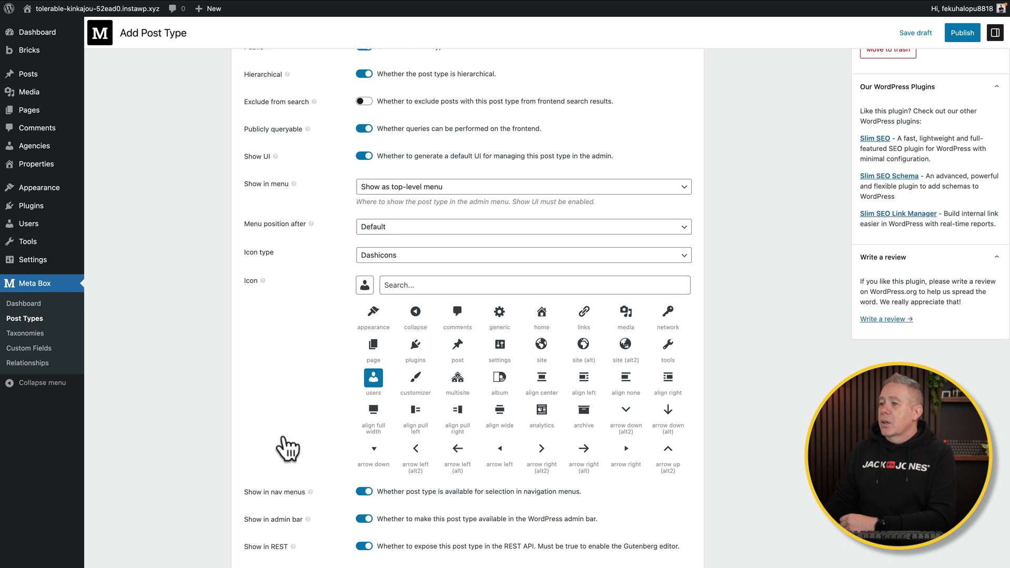
Step: Look over the remaining advanced options and view the supported core features
scroll(292, 431, "down", 8)
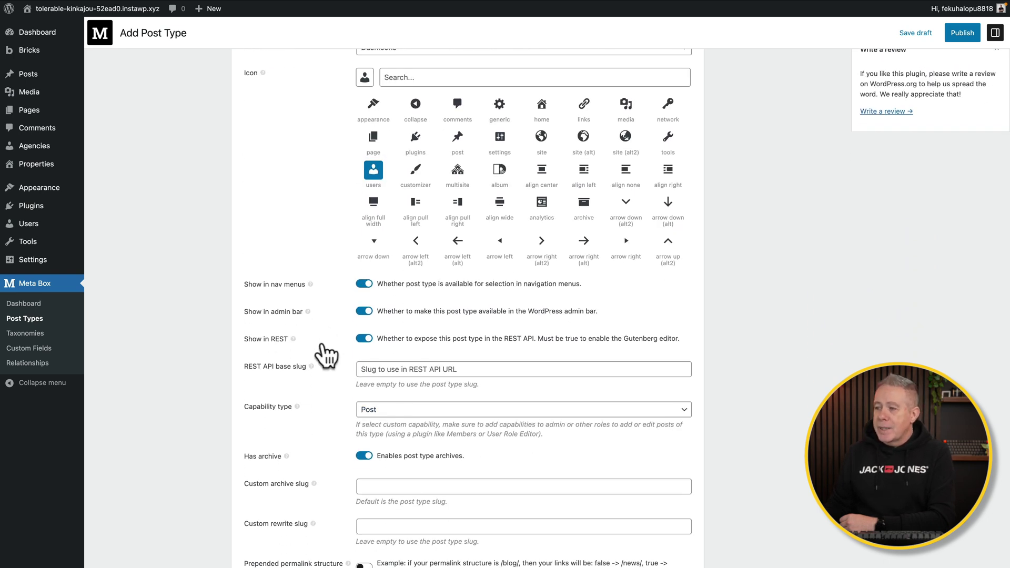
scroll(332, 421, "down", 5)
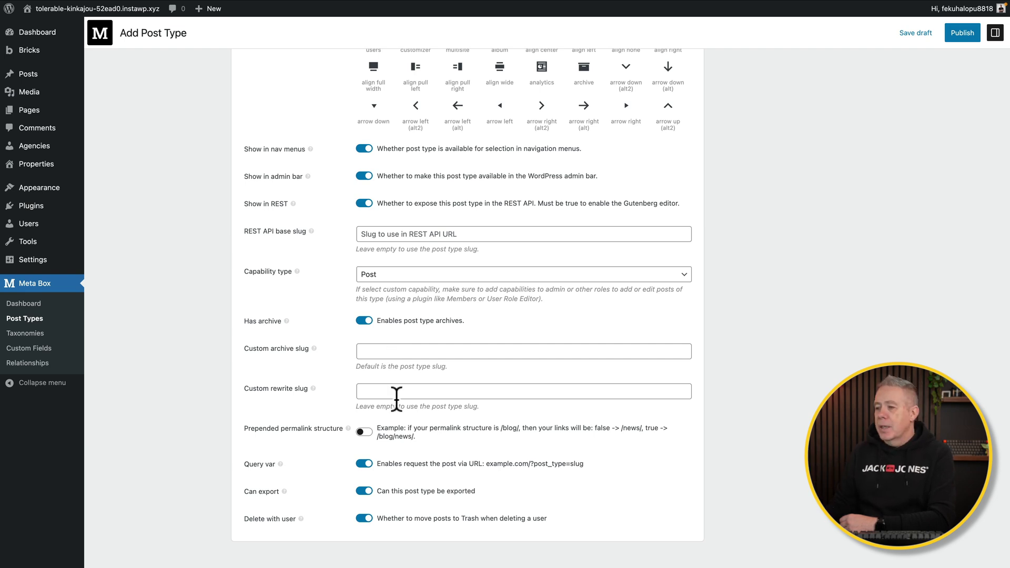
scroll(357, 396, "down", 3)
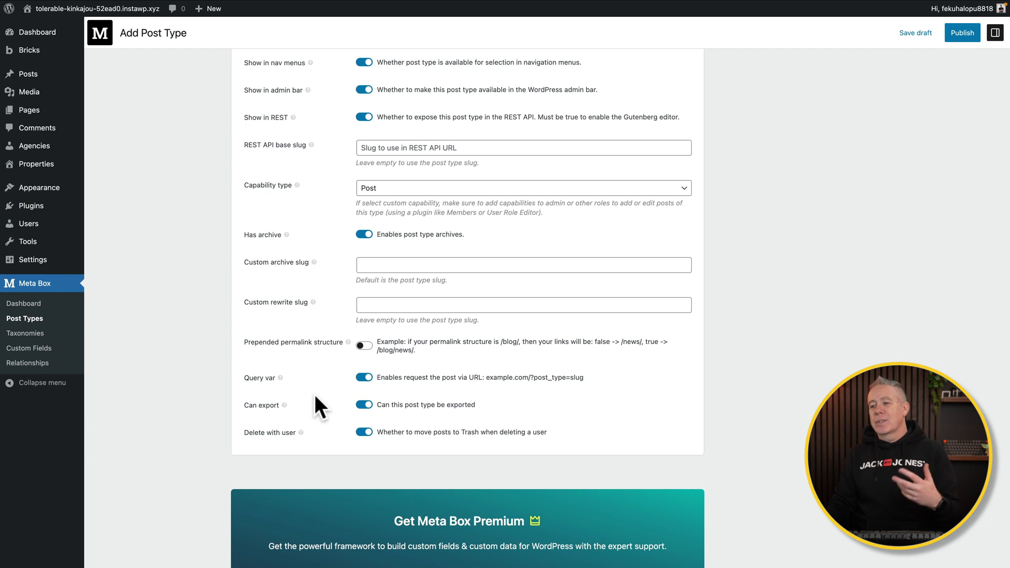
scroll(314, 394, "up", 3)
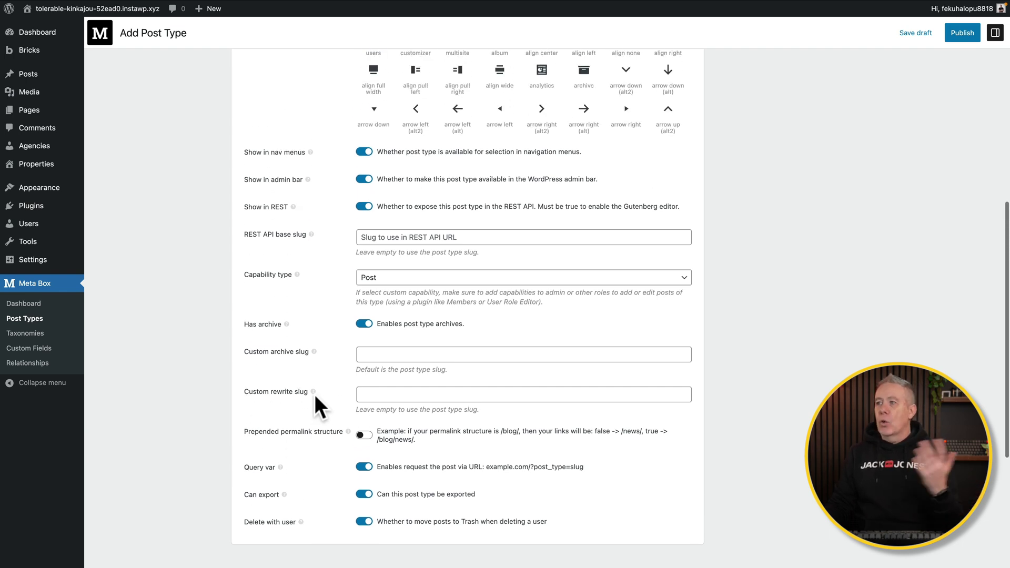
scroll(315, 395, "up", 15)
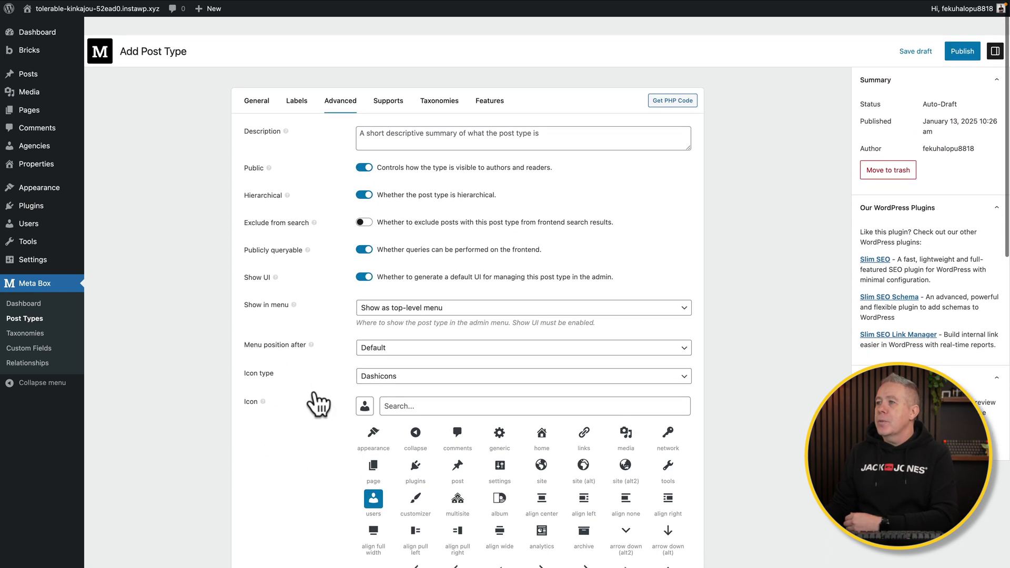
left_click(389, 84)
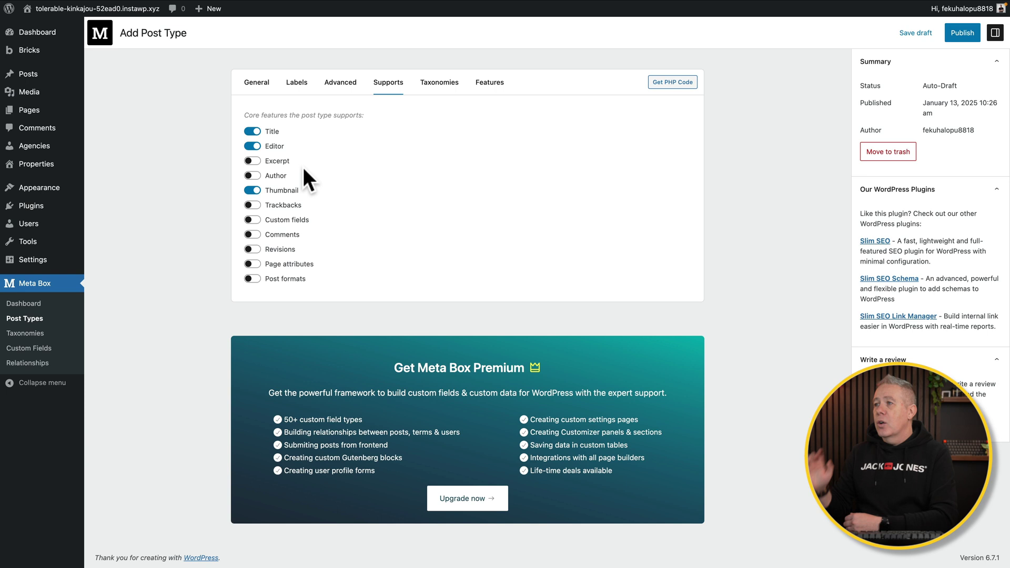
Step: Leave taxonomies unattached and enable Re-Order Posts for Estate Agent
left_click(434, 92)
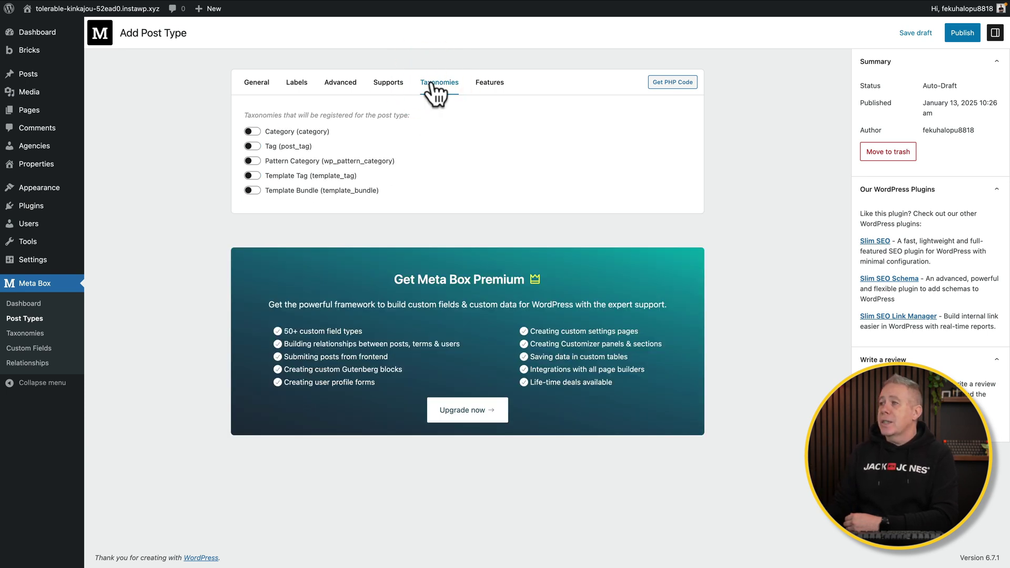
left_click(498, 90)
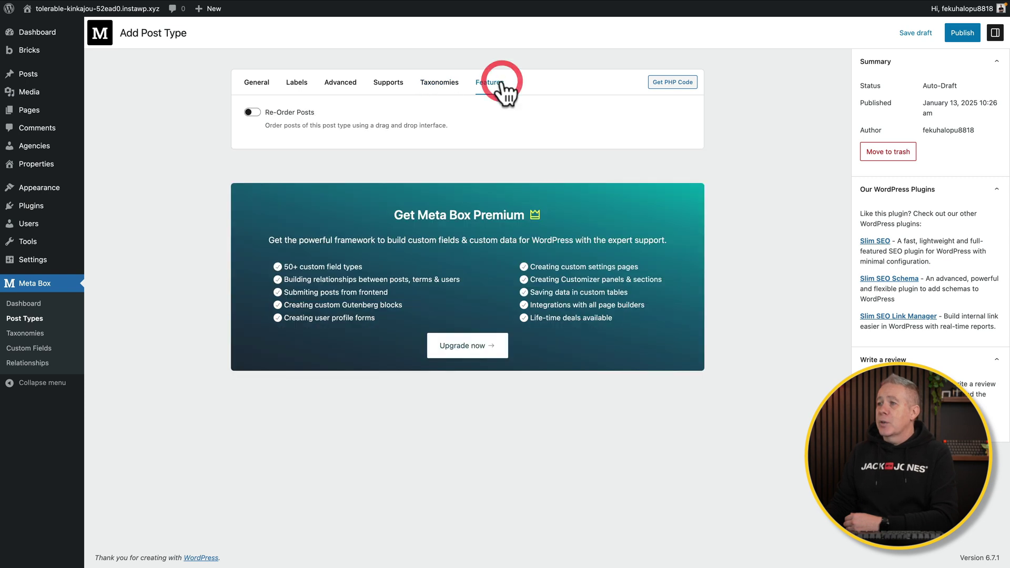
left_click(253, 112)
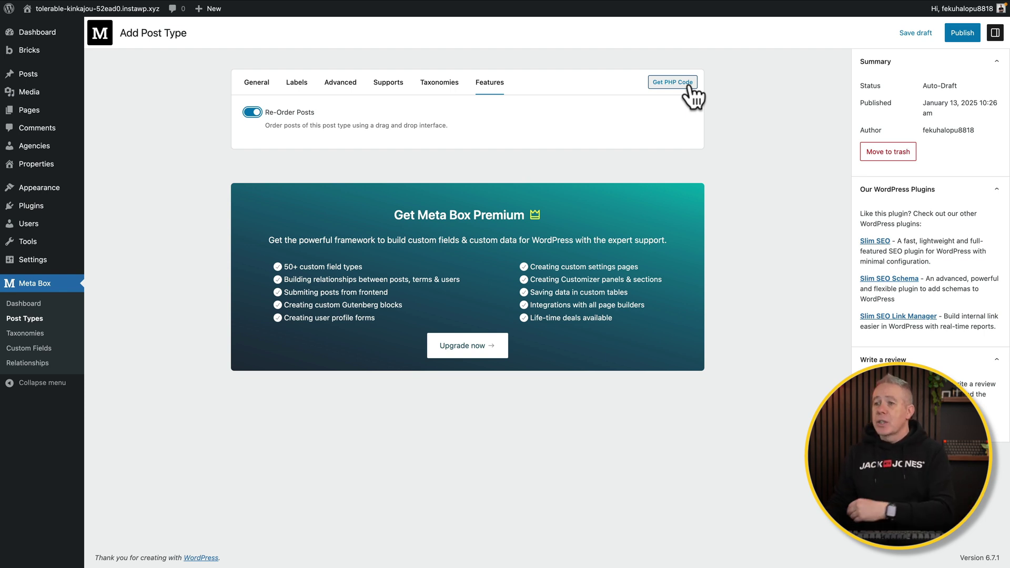
Step: Publish the Estate Agent post type
left_click(963, 32)
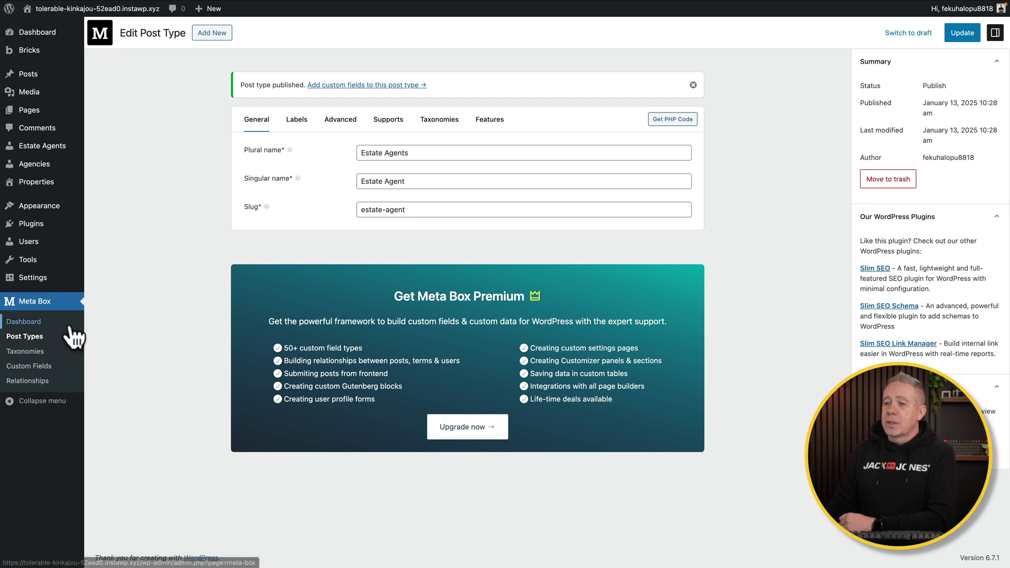
Step: Create a new custom field group titled 'Agent Details'
left_click(32, 371)
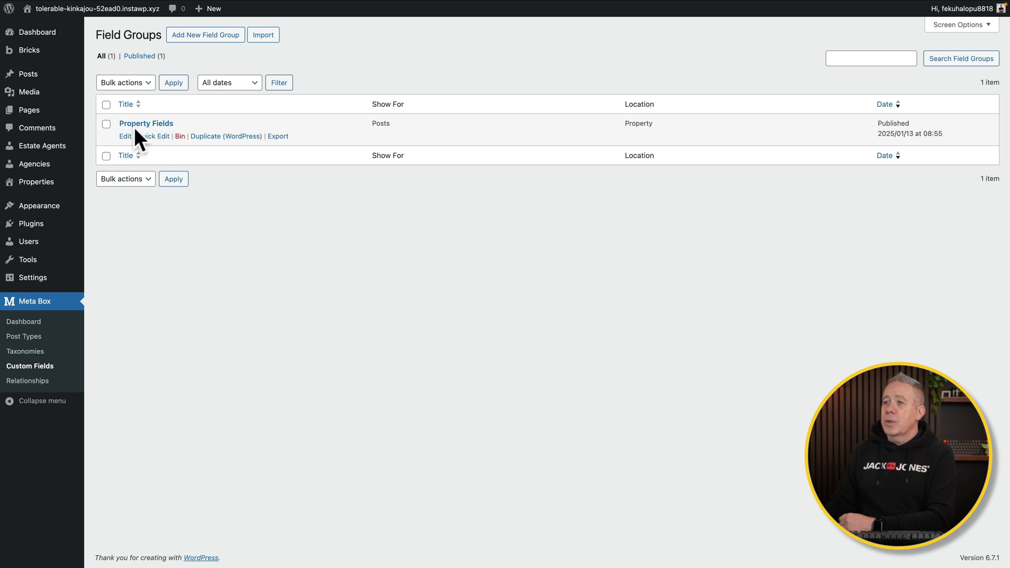
left_click(218, 37)
left_click(169, 60)
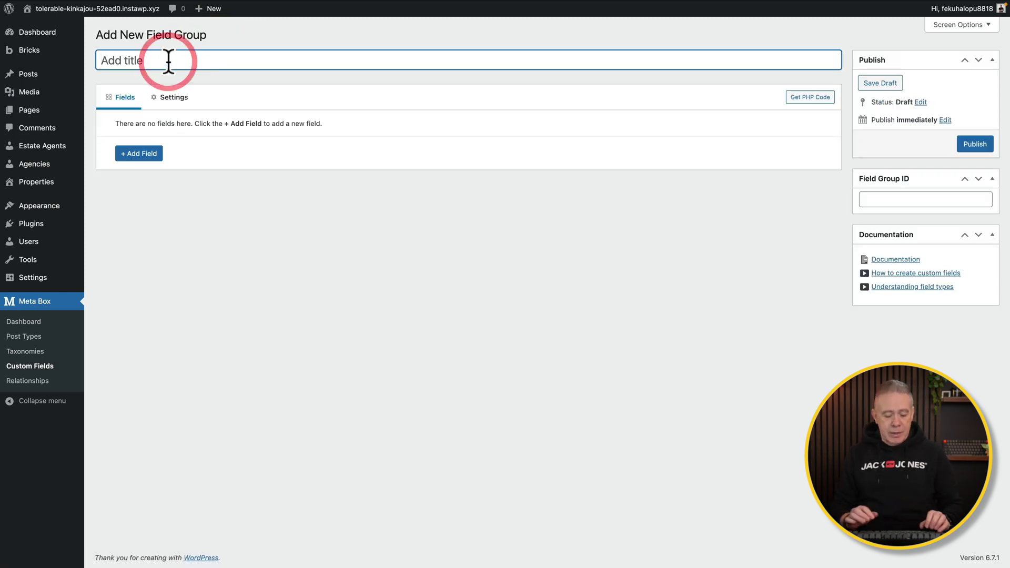
type("Agent Details")
left_click(313, 241)
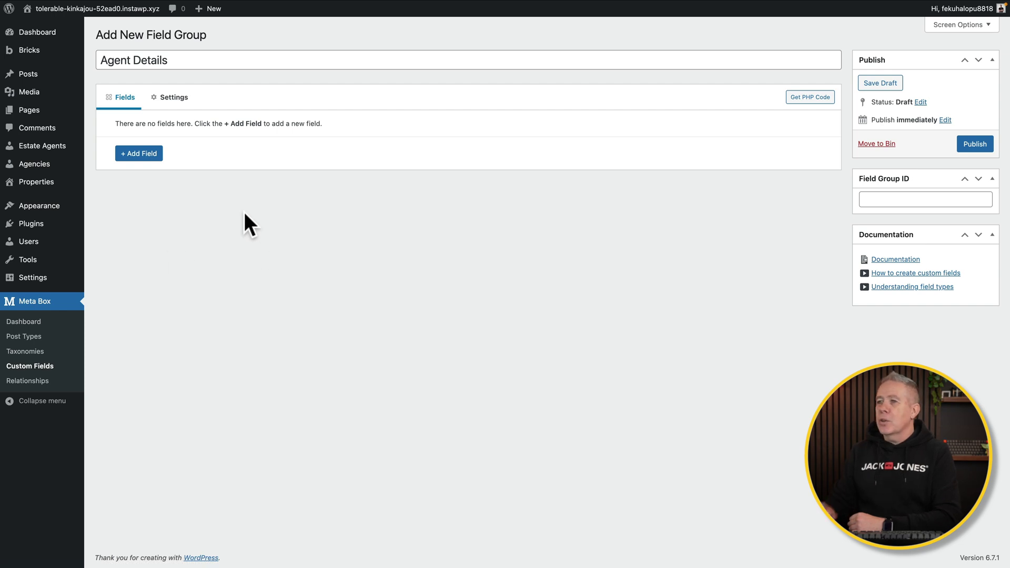
left_click(143, 157)
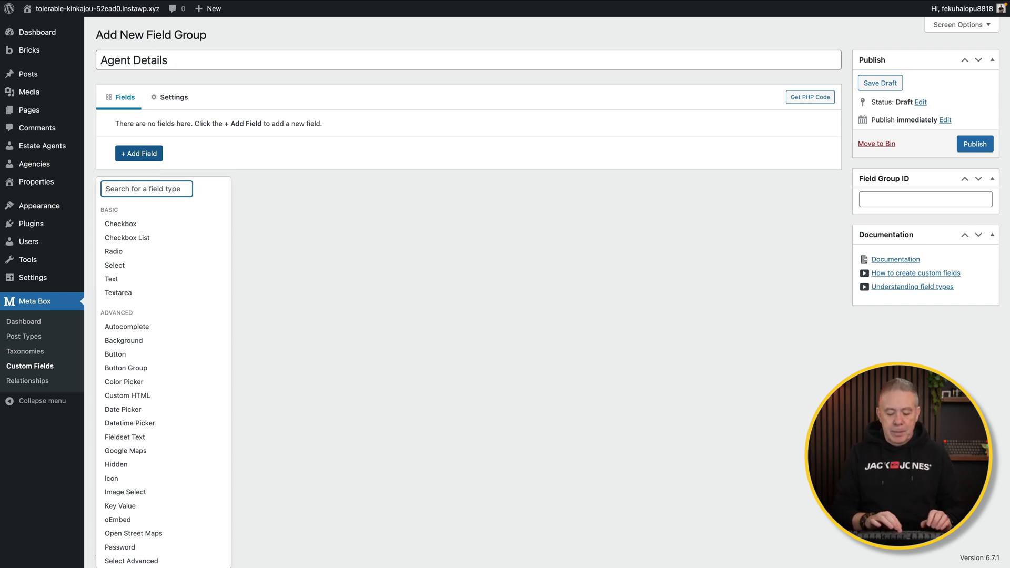
Step: Add a Number field to Agent Details and select its label for renaming
type("numbe")
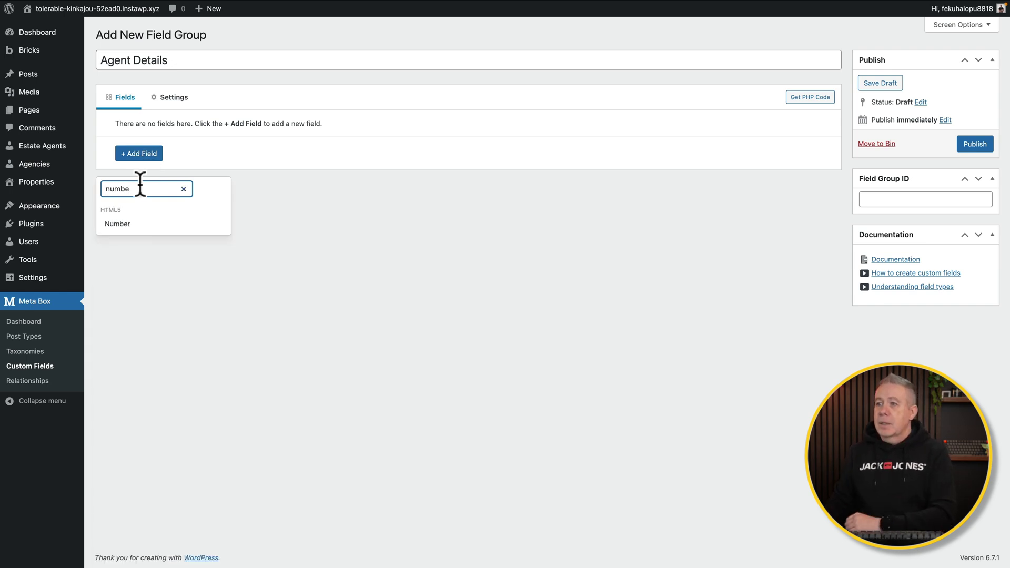
left_click(120, 225)
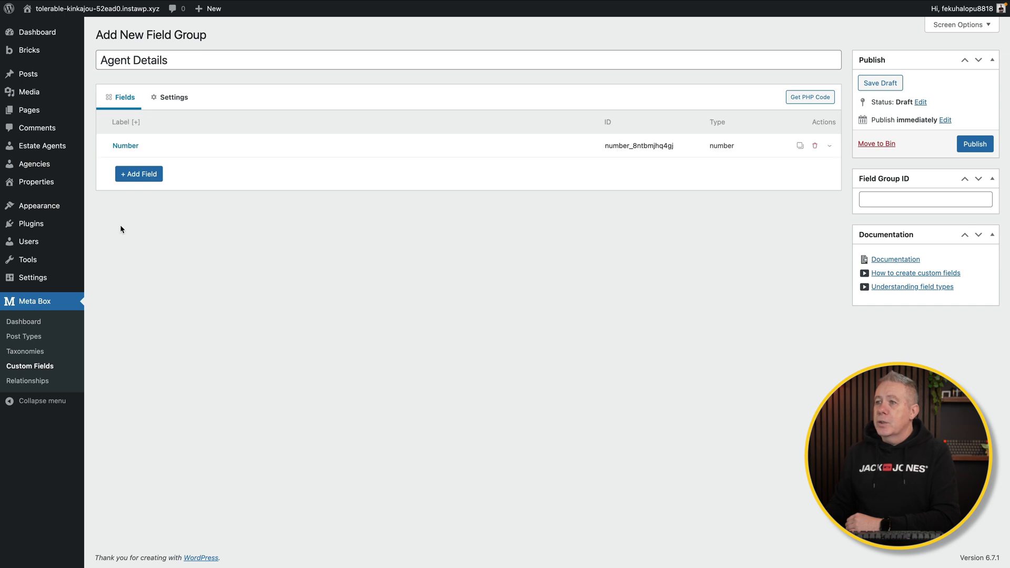
left_click(135, 145)
double_click(135, 145)
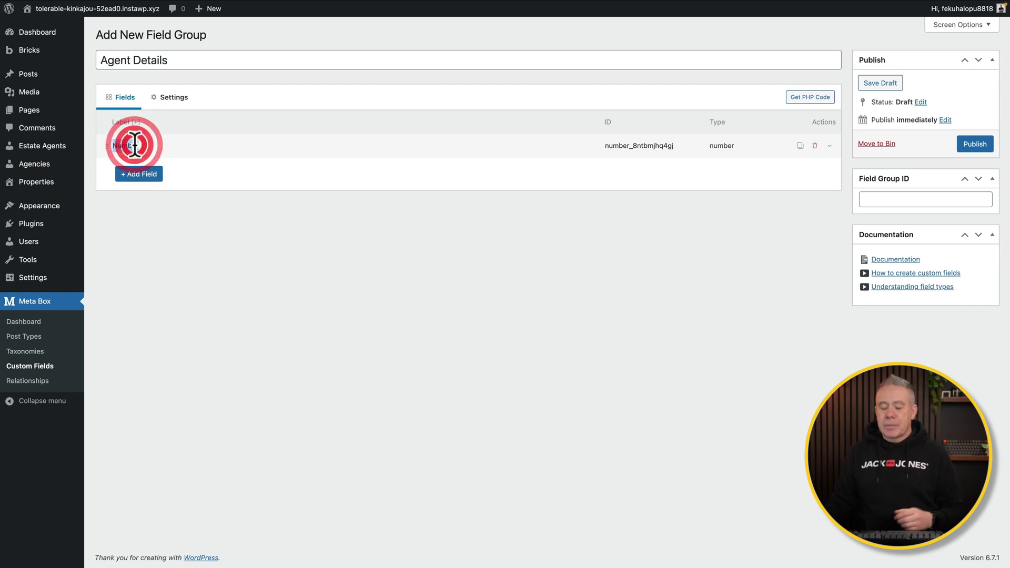
Step: Label the number field 'Agent Telephone' and expand its general settings
type("Agent Telephone")
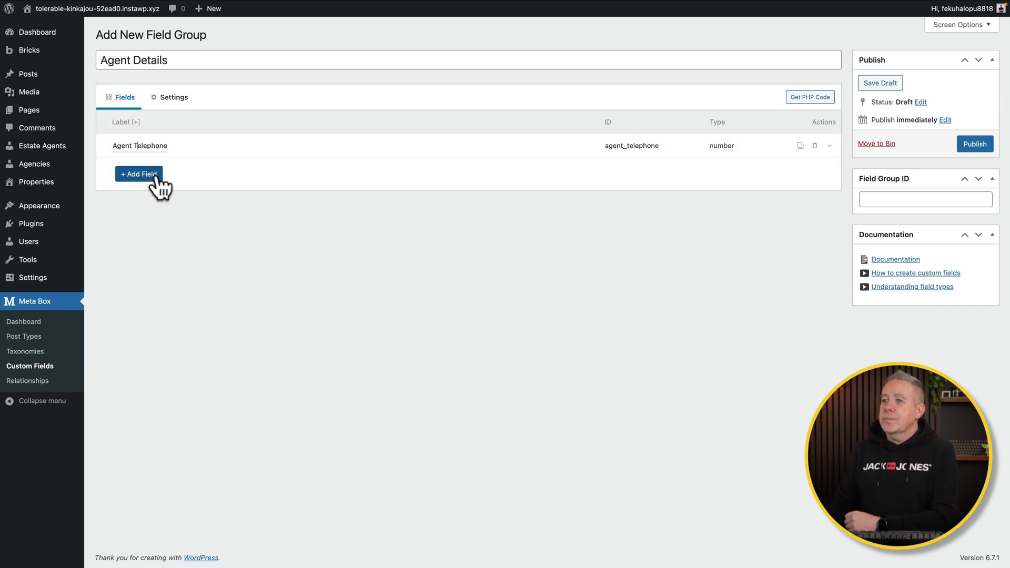
left_click(206, 151)
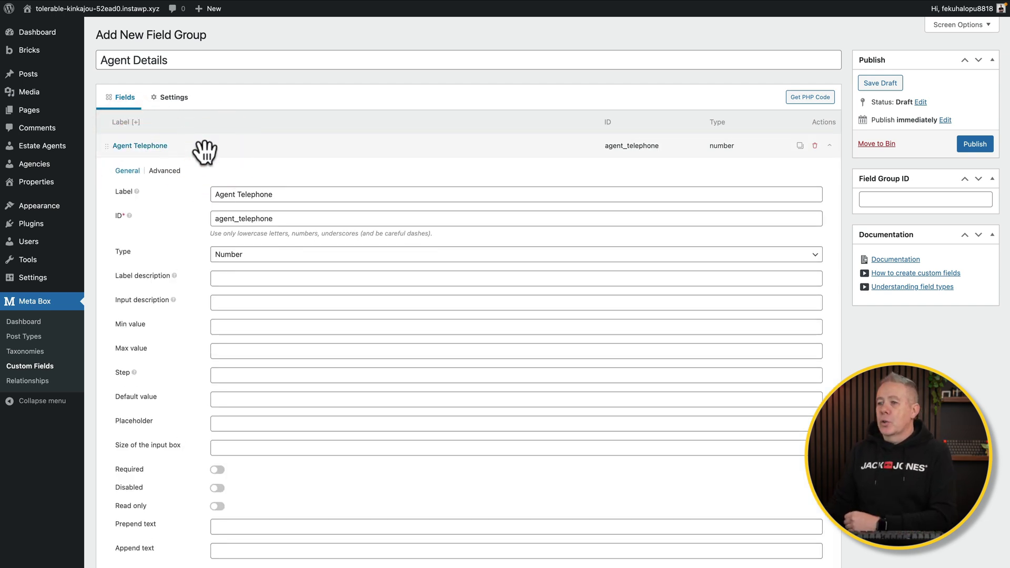
scroll(171, 380, "down", 3)
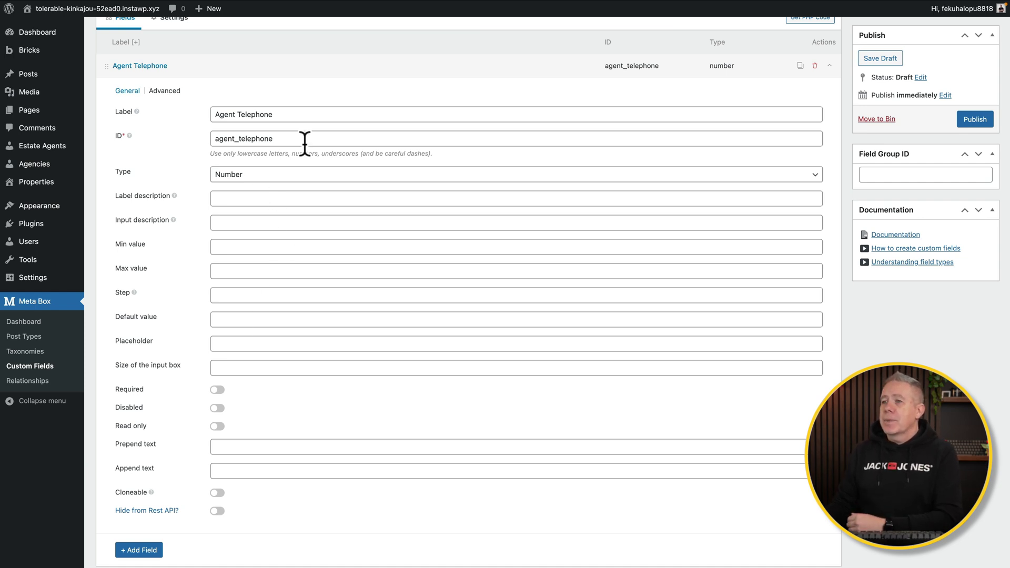
left_click(251, 176)
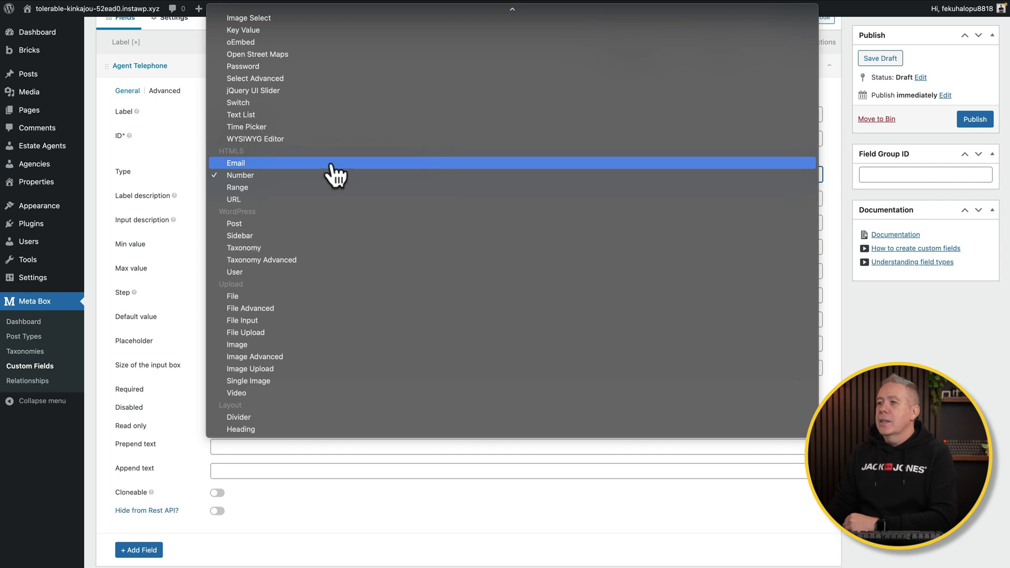
Step: Browse the field type list, keeping Number as Agent Telephone's type
scroll(334, 168, "up", 8)
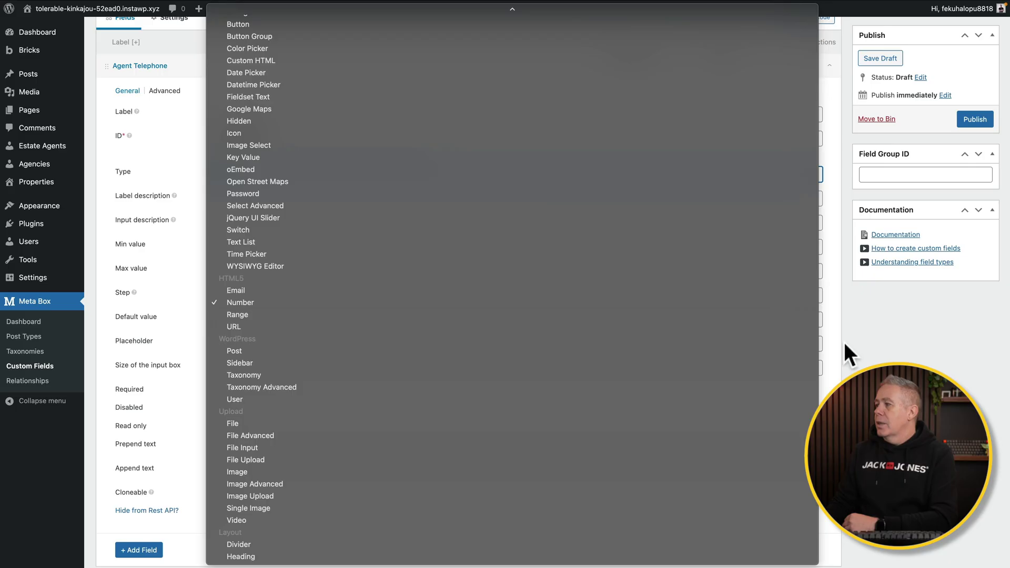
left_click(856, 342)
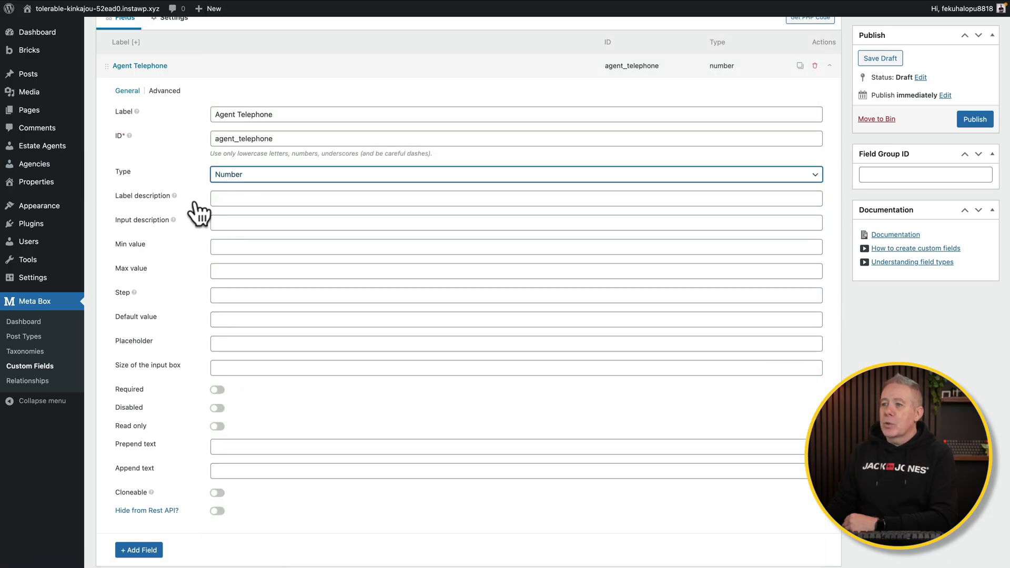
mouse_move(174, 196)
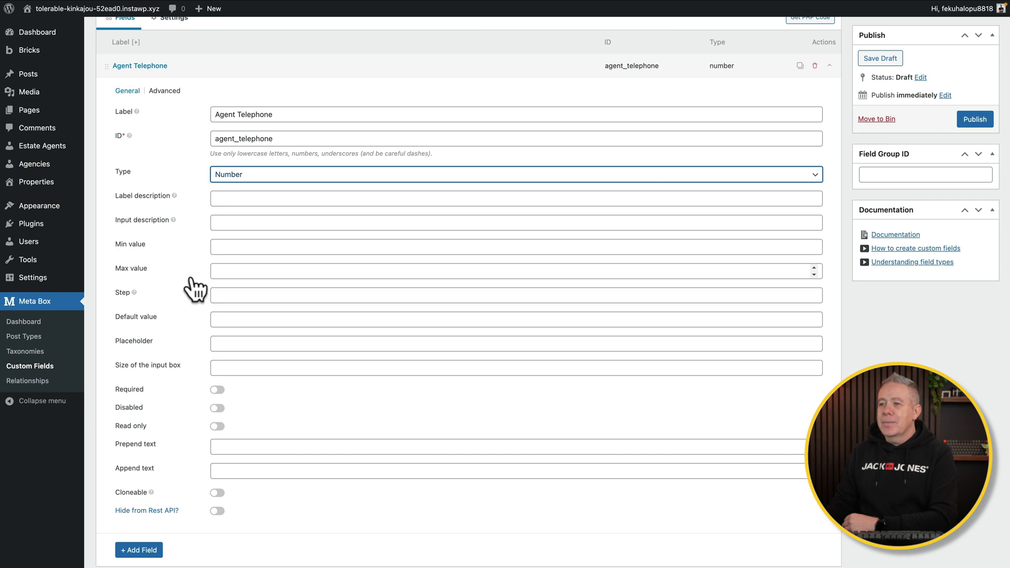
scroll(184, 282, "down", 1)
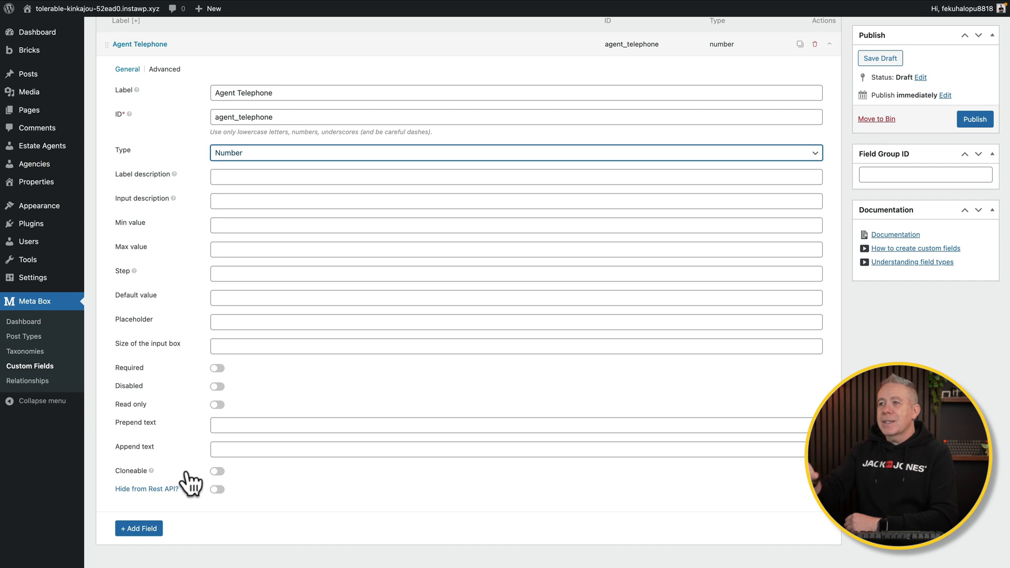
left_click(217, 470)
scroll(326, 469, "down", 3)
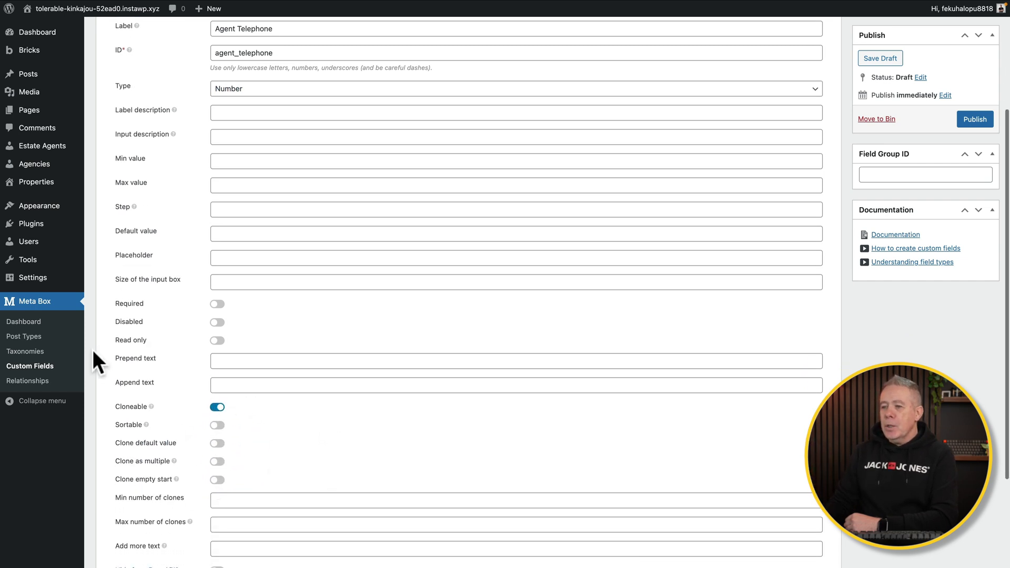
scroll(135, 451, "down", 6)
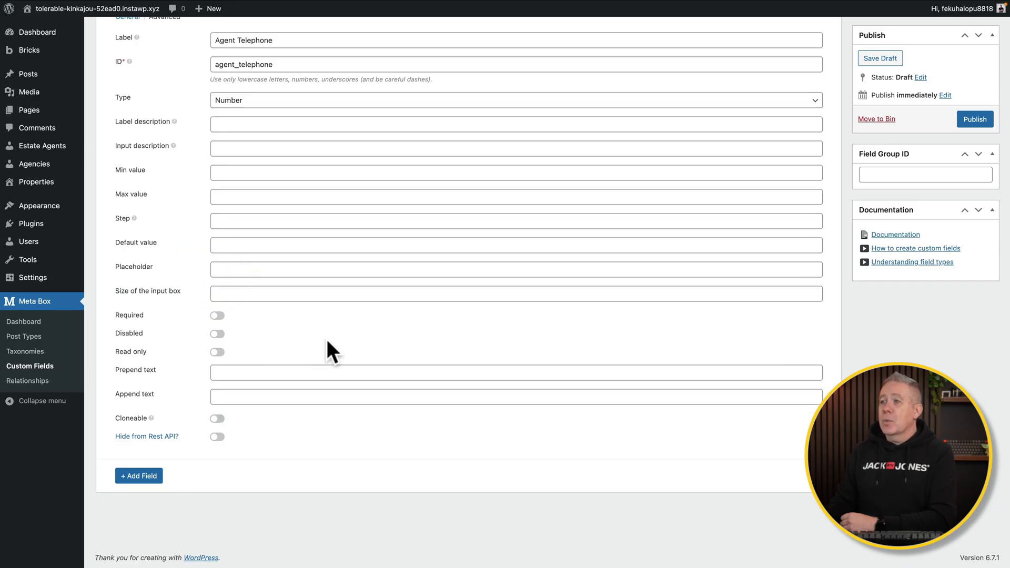
scroll(327, 339, "up", 1)
scroll(326, 339, "up", 1)
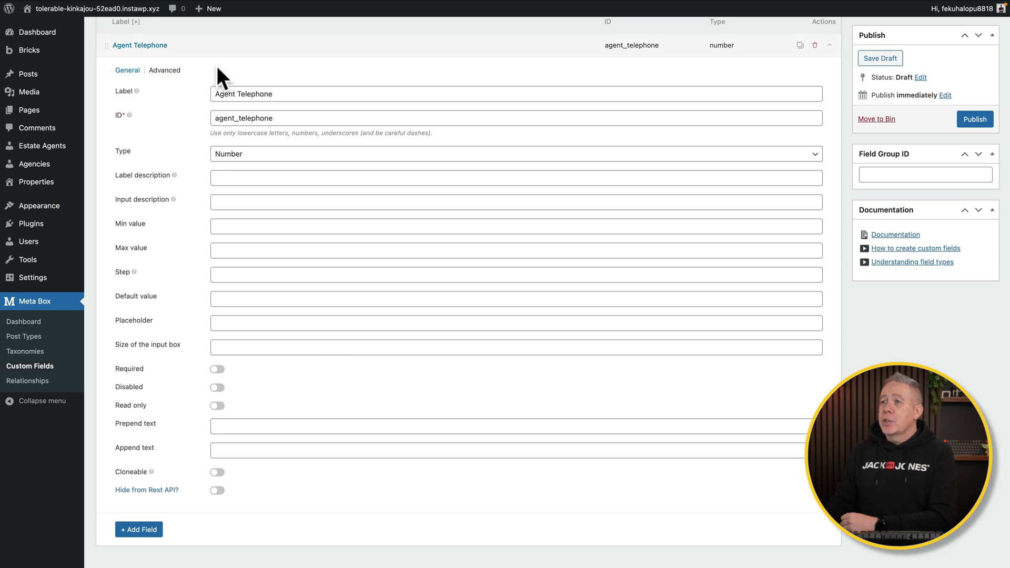
Step: Show the Agent Telephone field's Advanced settings: Before, After, CSS class and validation
left_click(164, 72)
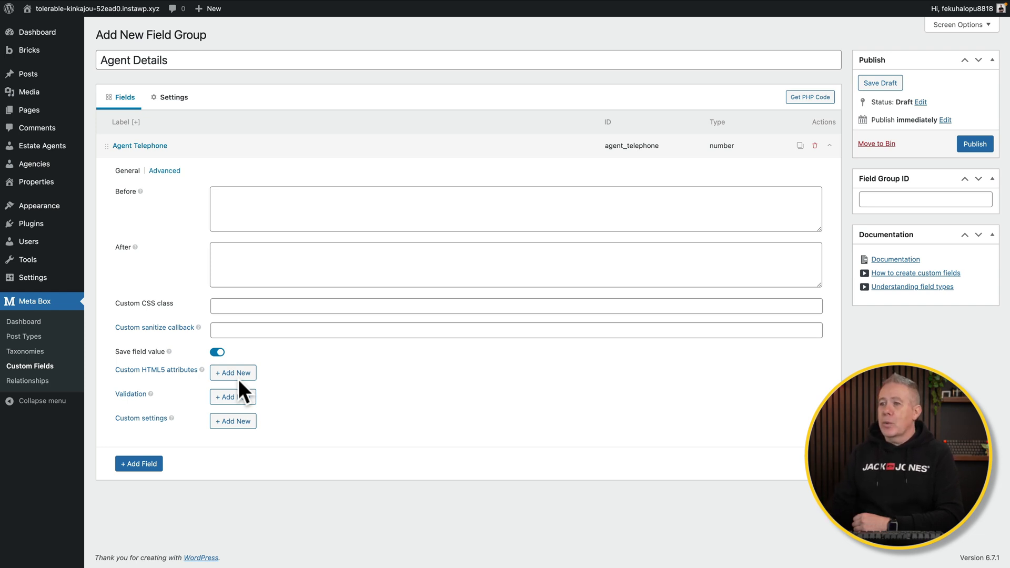
Step: Collapse the Agent Telephone field's settings
left_click(124, 146)
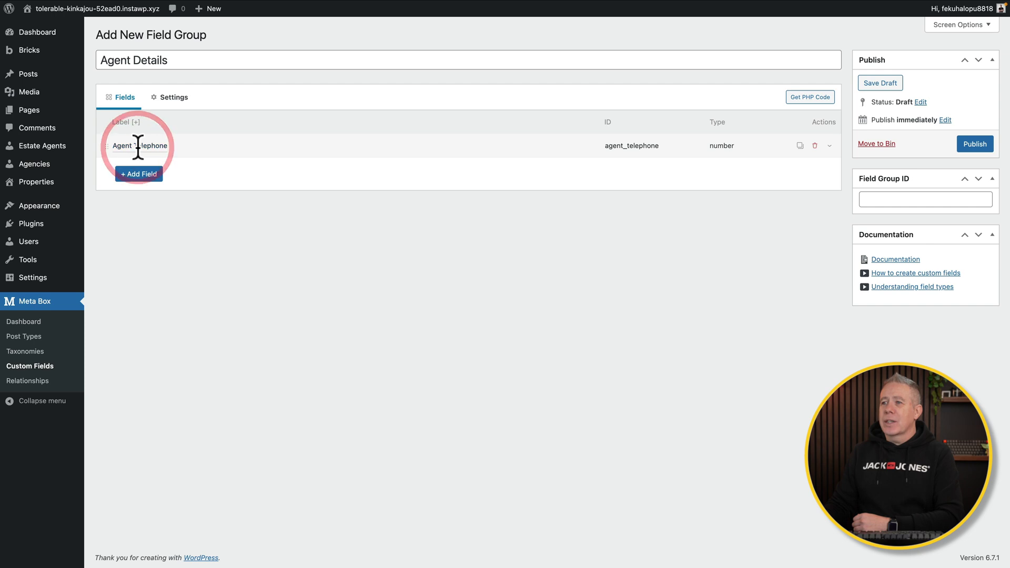
left_click(184, 147)
left_click(185, 148)
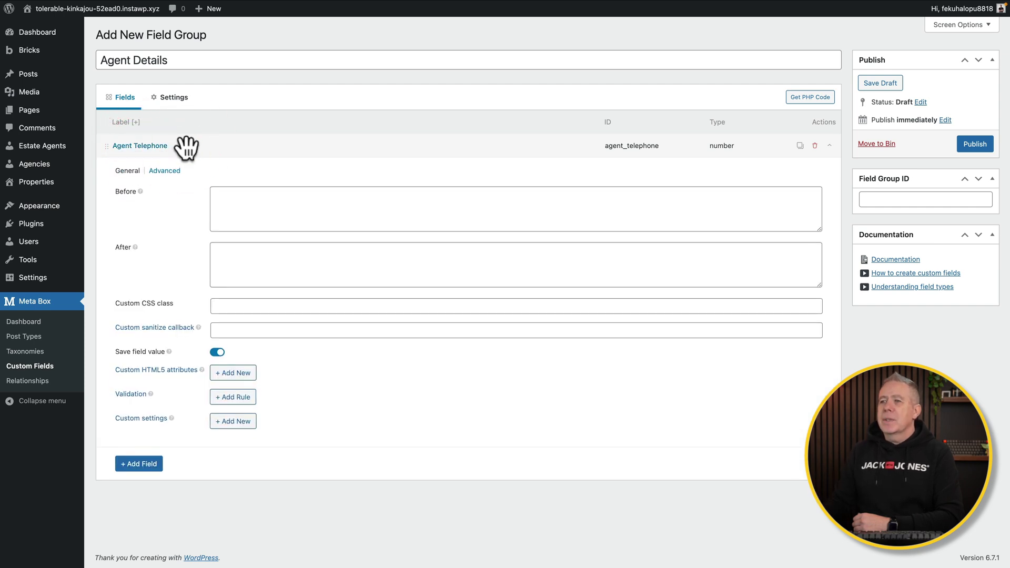
left_click(185, 148)
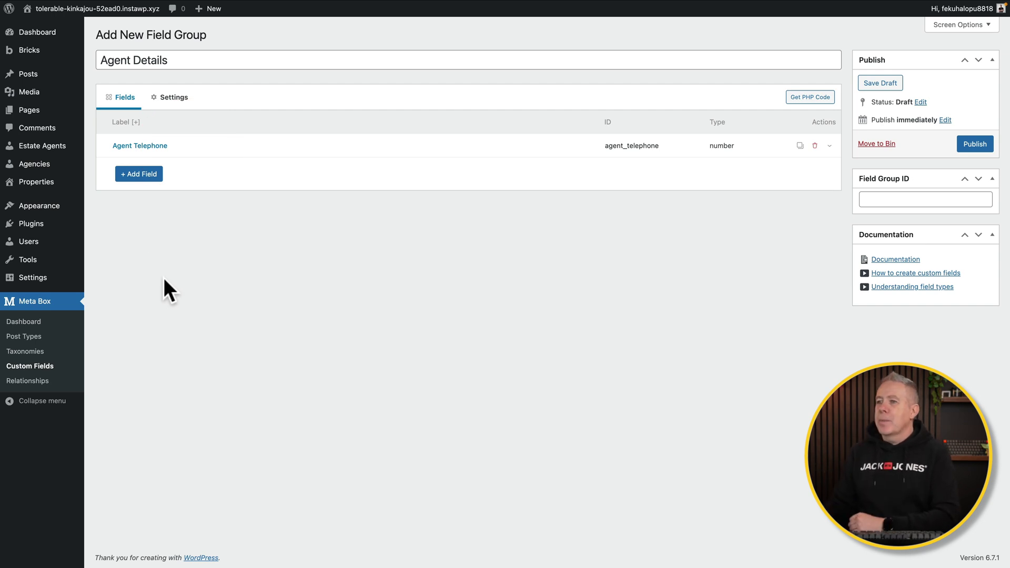
Step: Add an Email field labelled 'Agent Email' (ID agent_email) and collapse its row
left_click(150, 176)
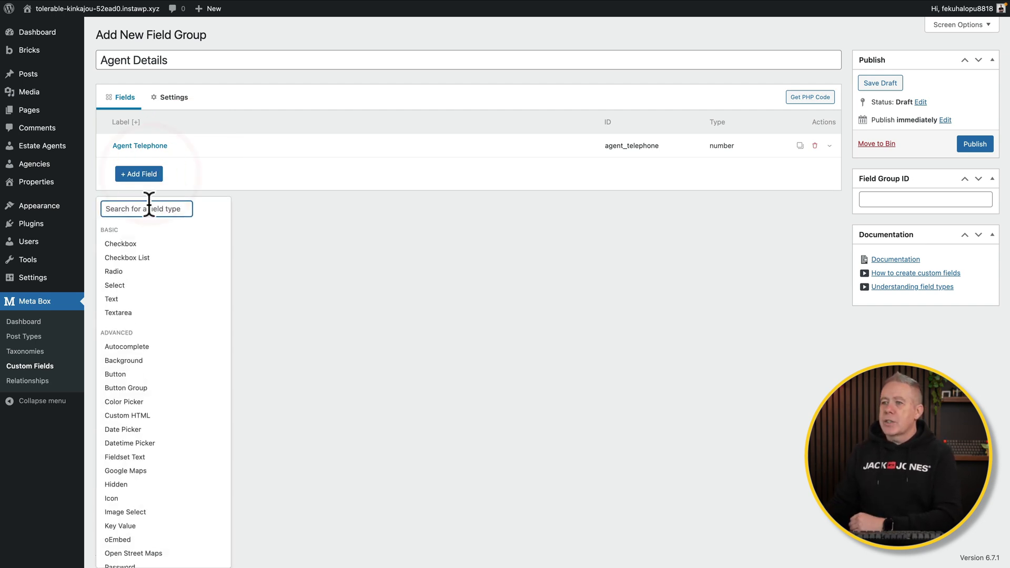
type("email")
key("Return")
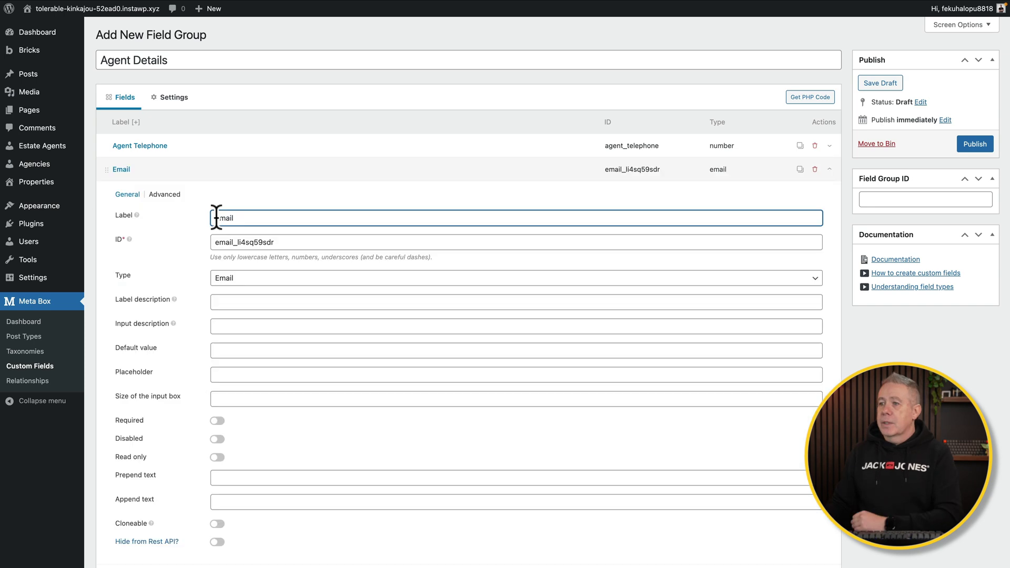
left_click(216, 217)
type("Agent")
scroll(184, 360, "down", 3)
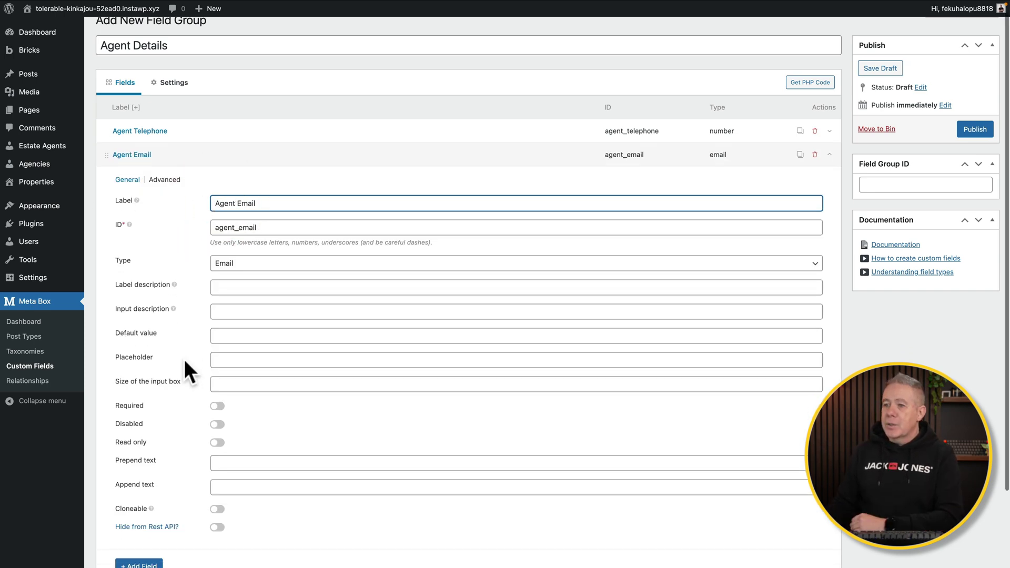
scroll(185, 372, "down", 1)
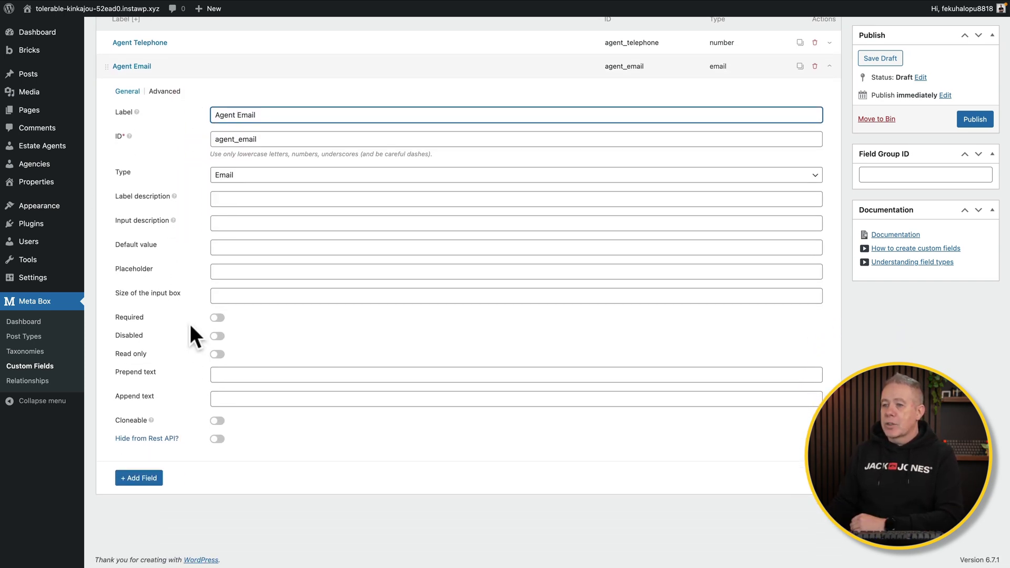
scroll(190, 326, "up", 3)
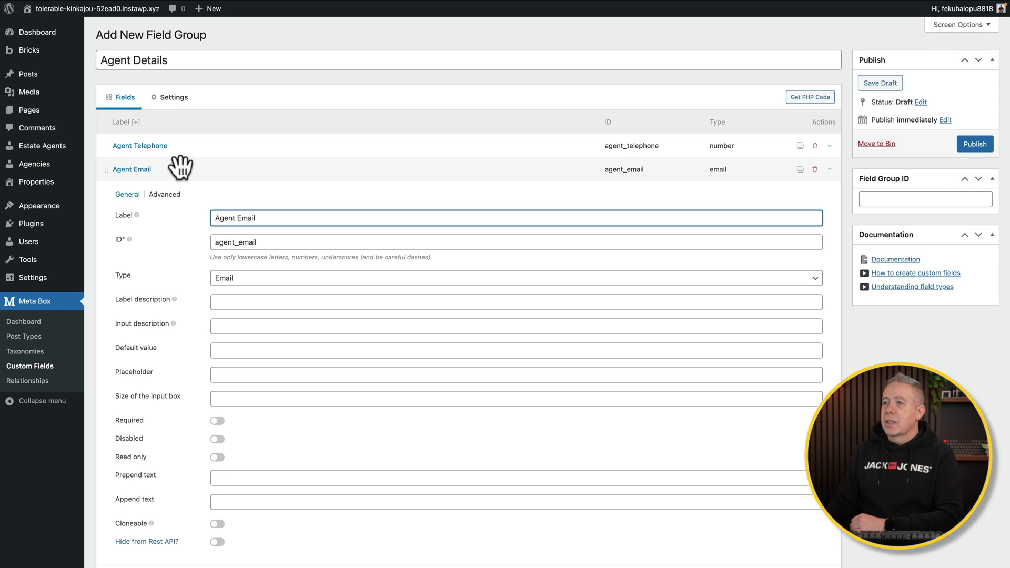
left_click(180, 170)
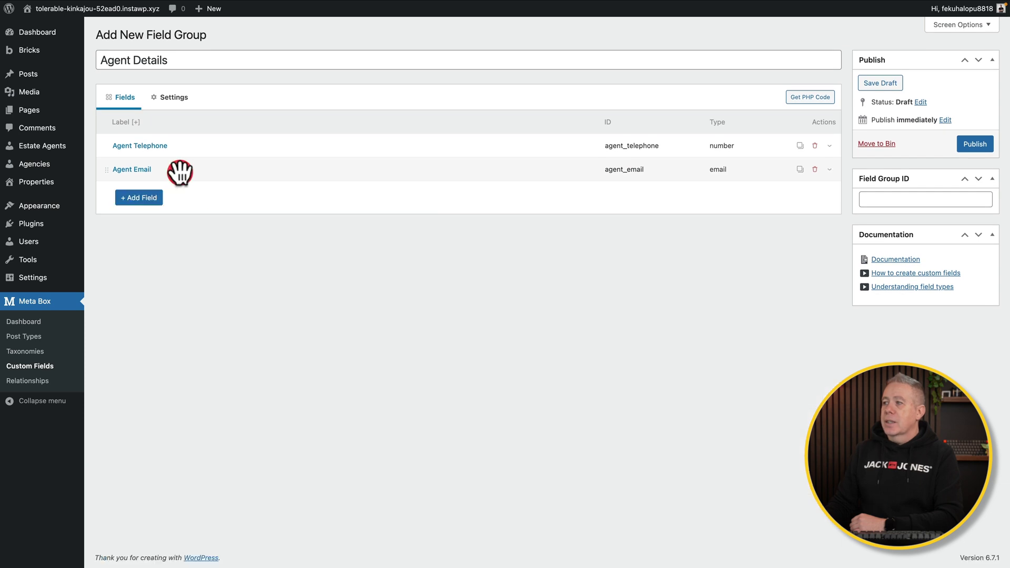
Step: Review the group's location settings, then expand the Agent Email field's settings again
left_click(175, 100)
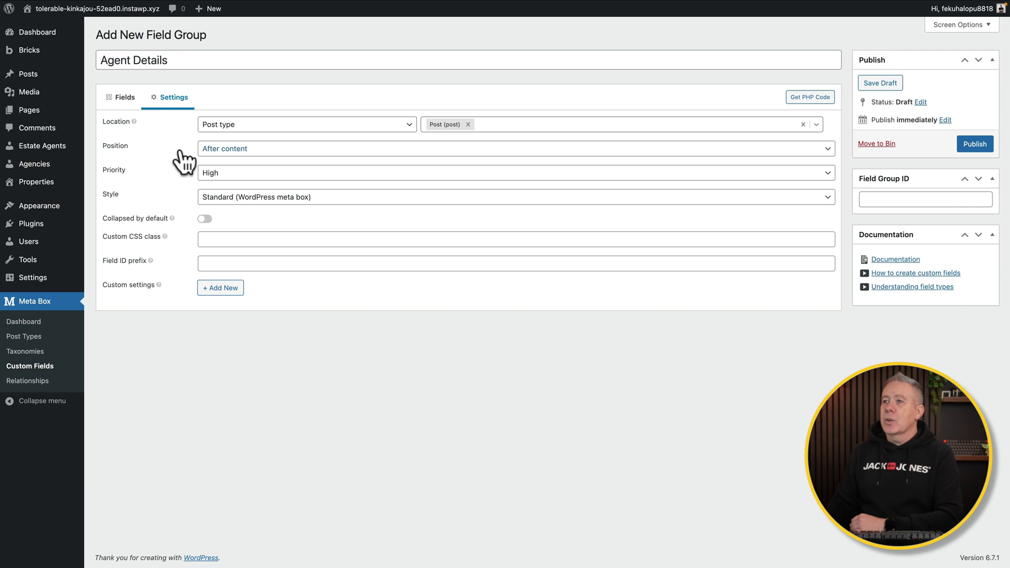
left_click(112, 91)
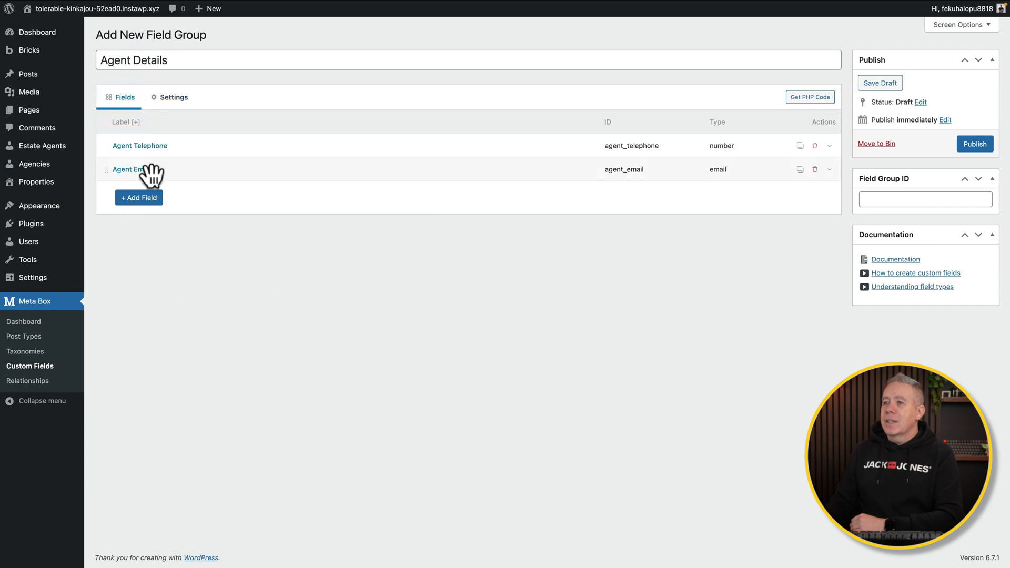
left_click(190, 168)
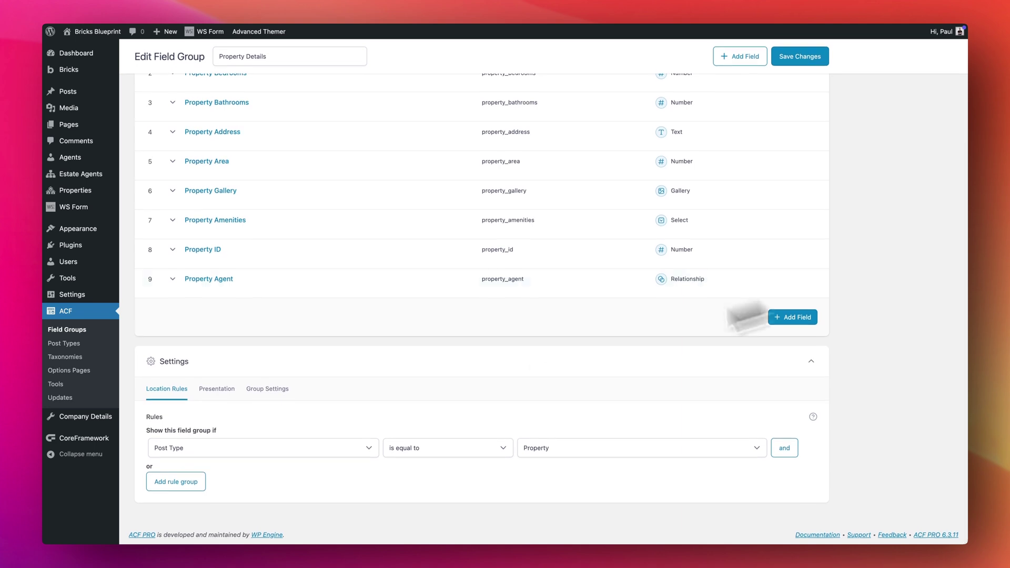
left_click(205, 447)
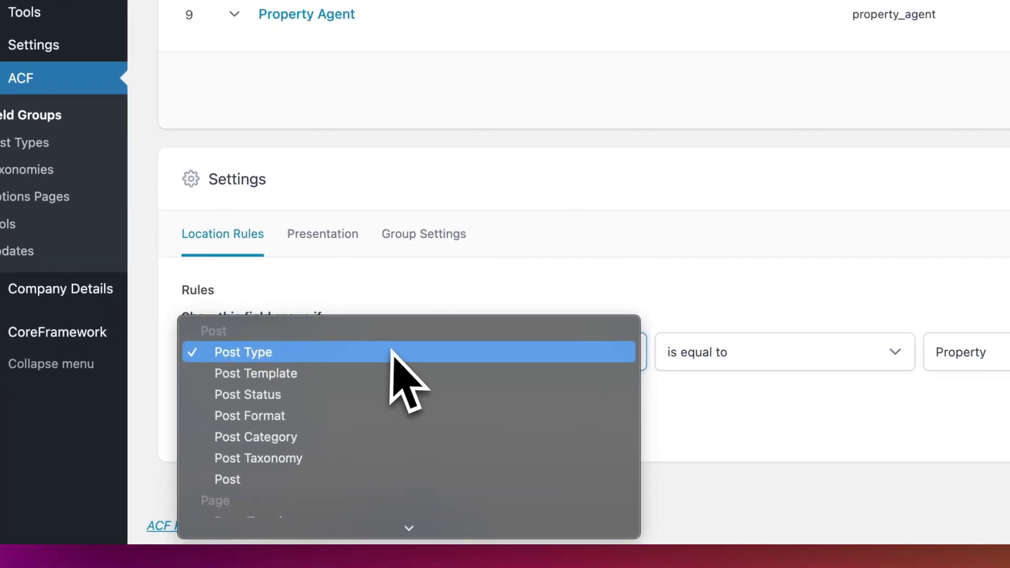
left_click(395, 353)
left_click(707, 345)
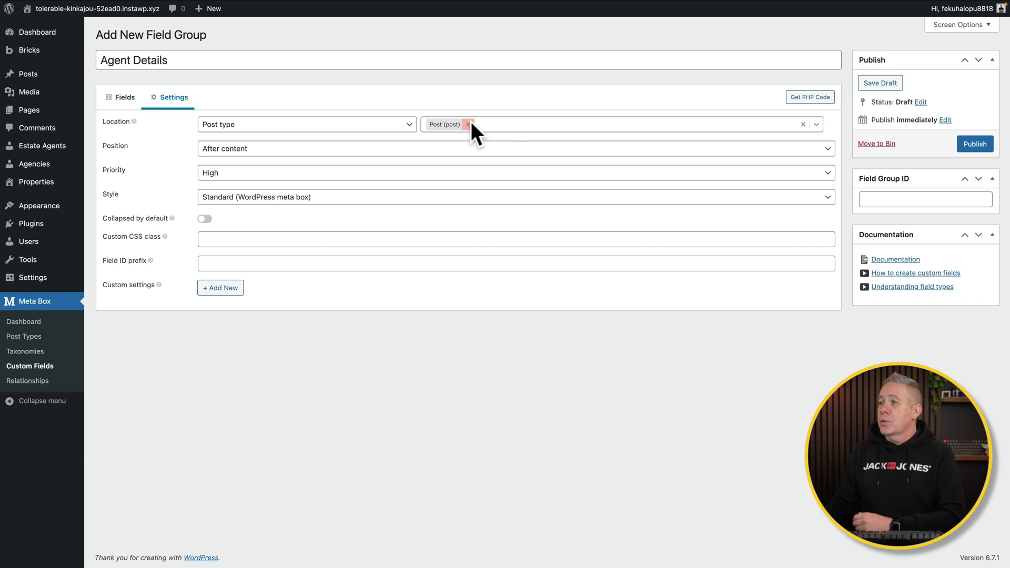
Step: Target Estate Agent instead of Post, set Position to Side, and publish Agent Details
left_click(468, 124)
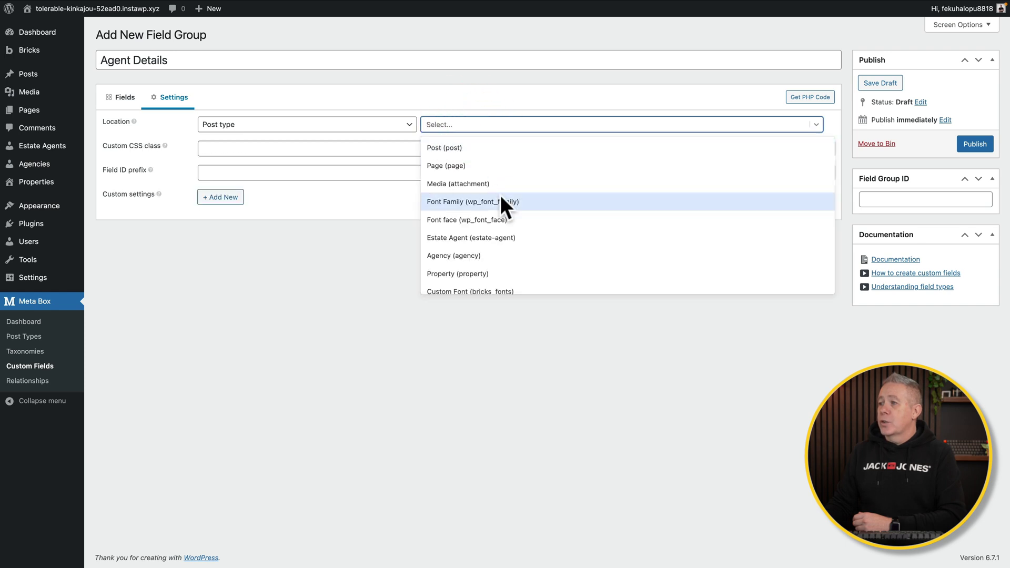
left_click(478, 237)
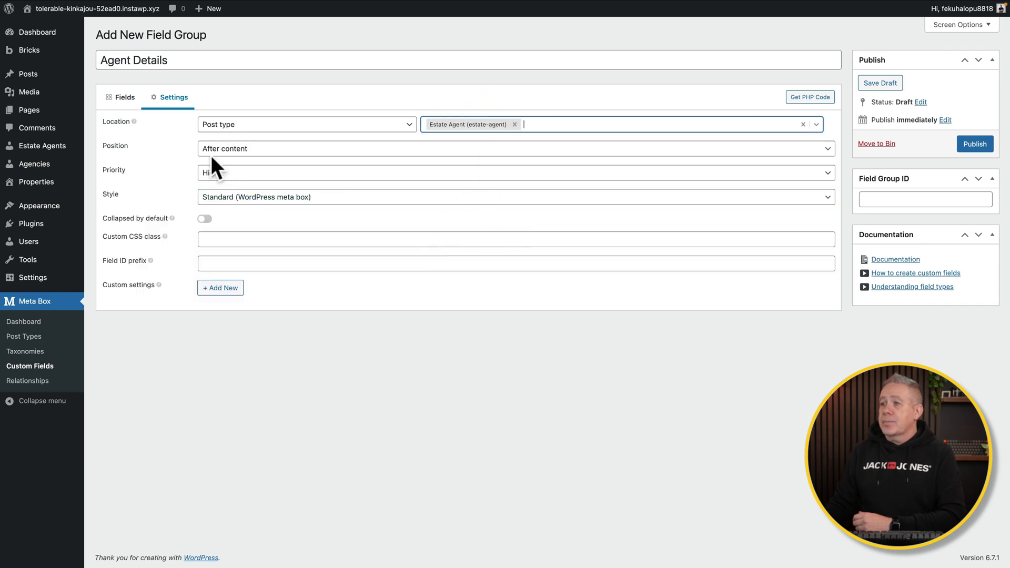
left_click(295, 149)
left_click(283, 161)
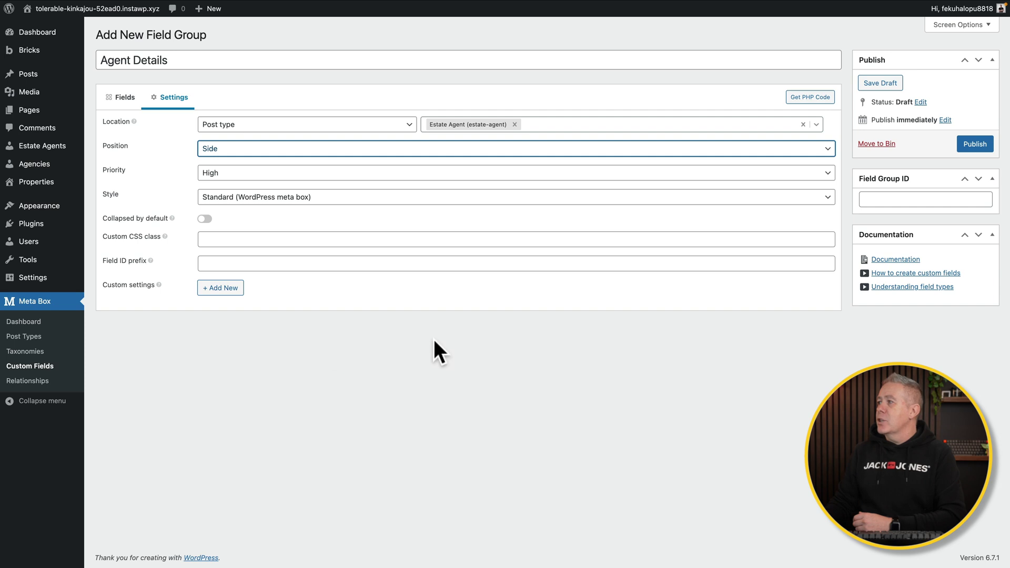
left_click(976, 144)
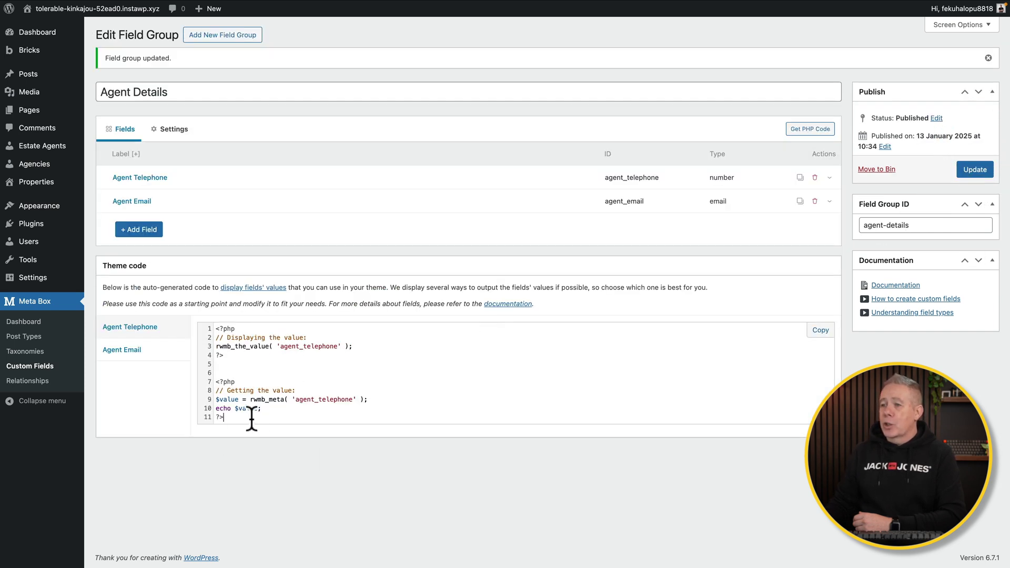
Step: Review the generated Agent Email and Agent Telephone theme code, then start a new Estate Agent post
left_click_drag(251, 418, 205, 328)
left_click(122, 351)
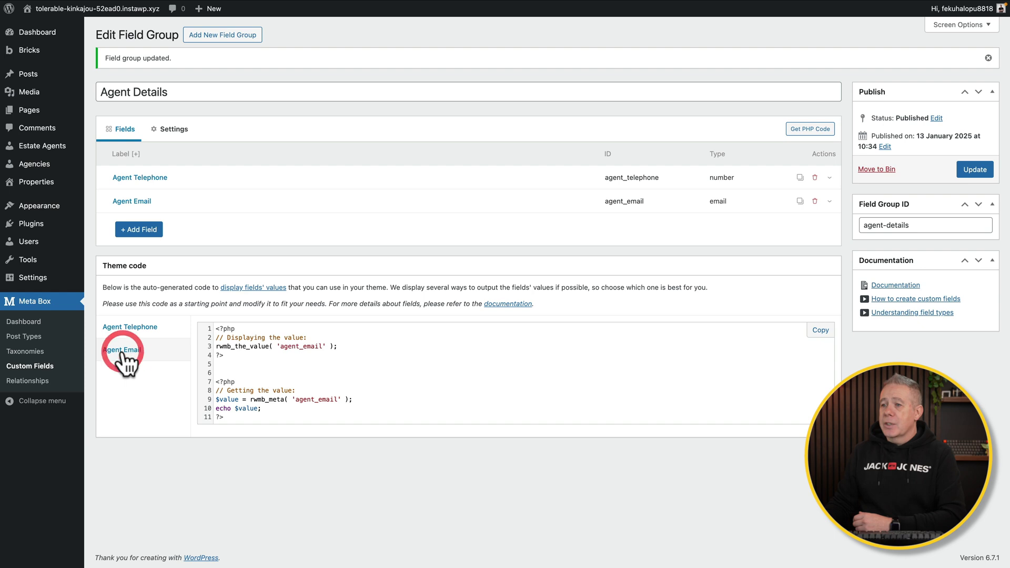
left_click(130, 328)
left_click(164, 414)
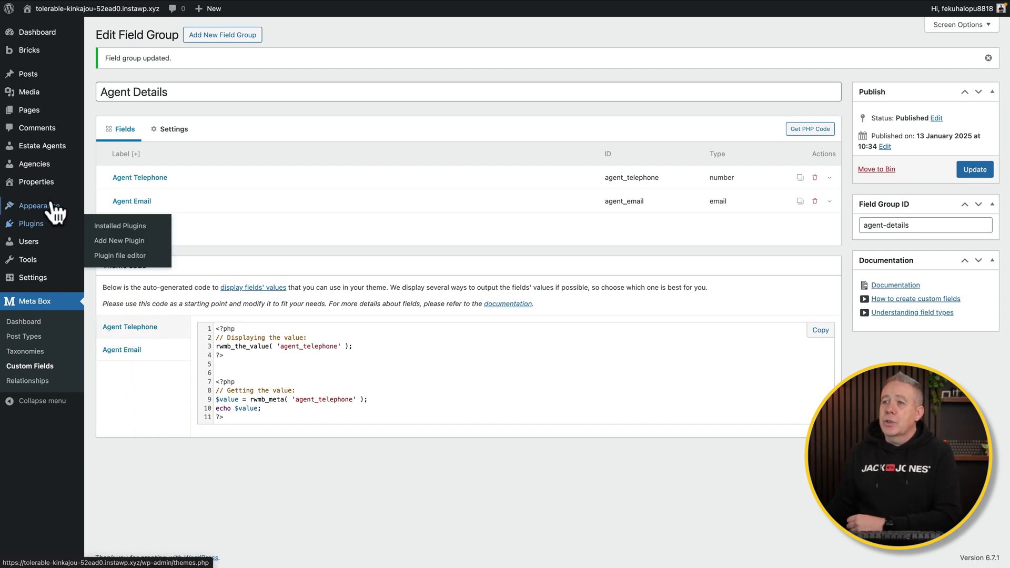
left_click(42, 146)
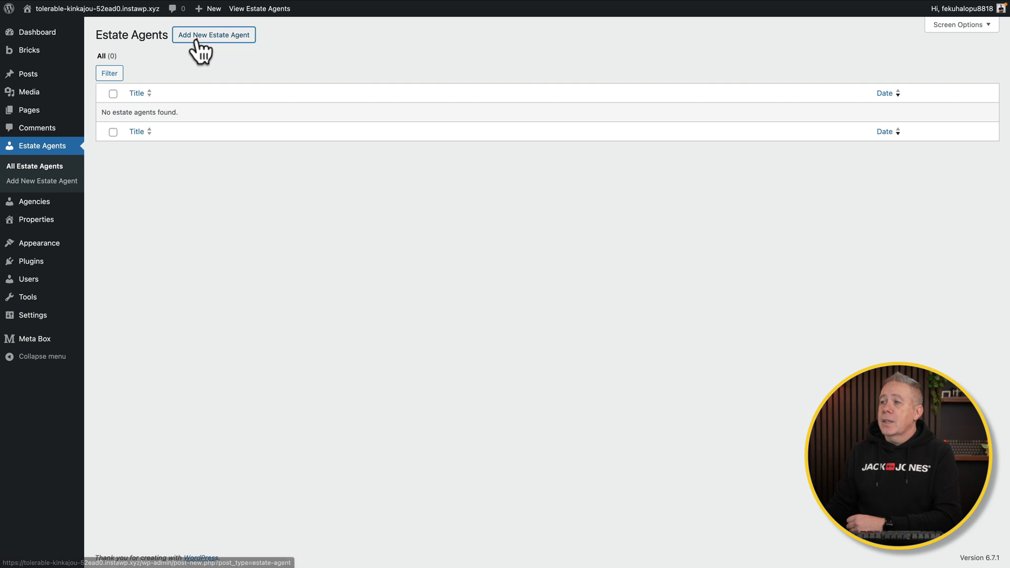
left_click(198, 35)
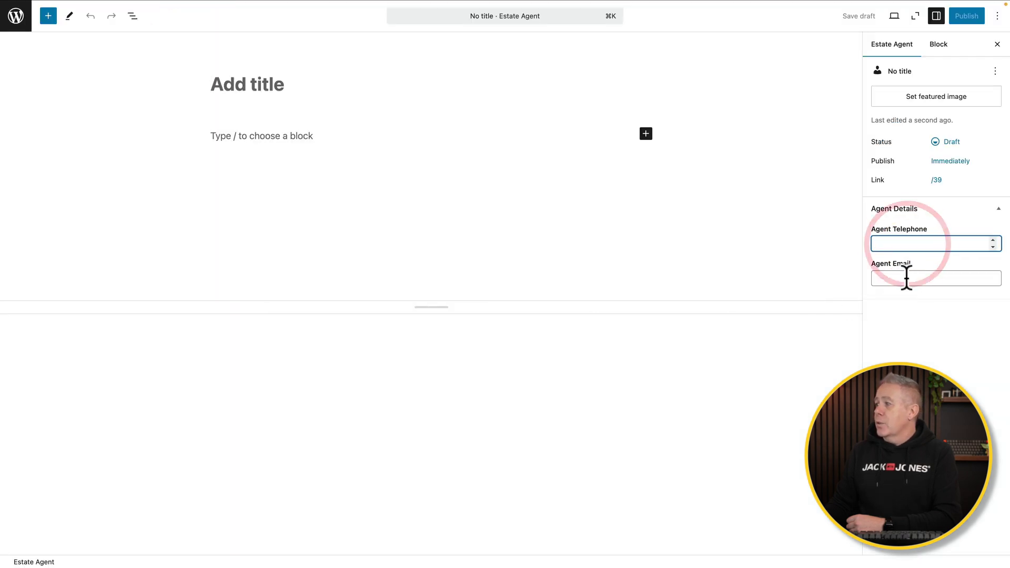
Step: Focus the Agent Email input, then exit the editor to the Estate Agents list
left_click(905, 278)
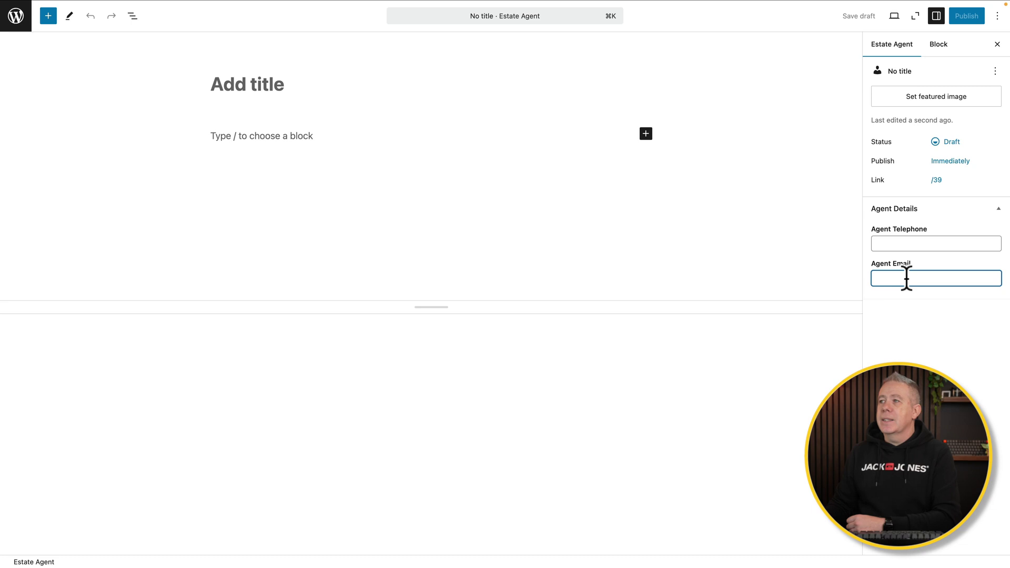
left_click(17, 20)
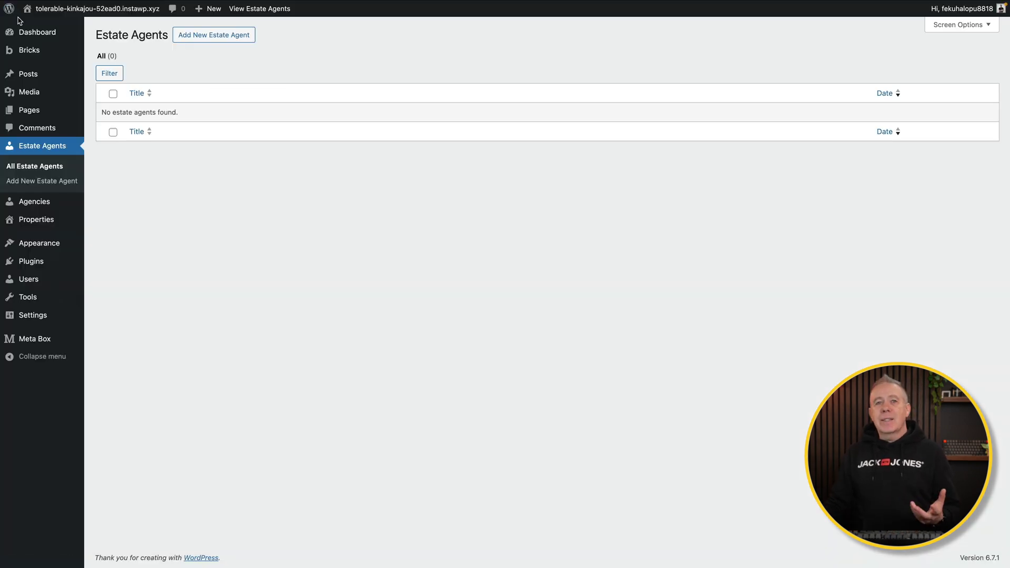
Step: Open the Agent to Property relationship and review its From side's General, Meta Box and Field settings
mouse_move(37, 340)
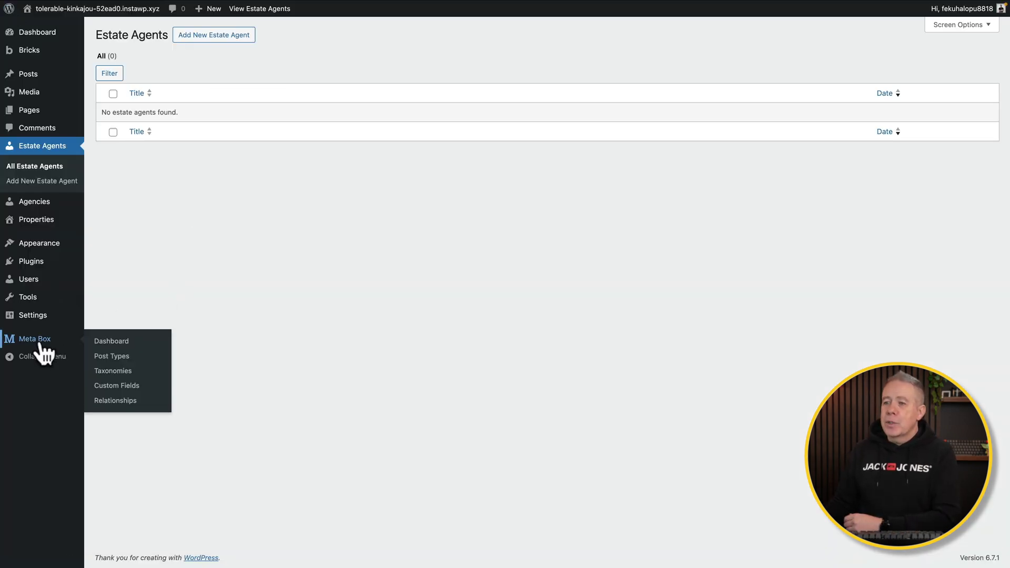
left_click(104, 400)
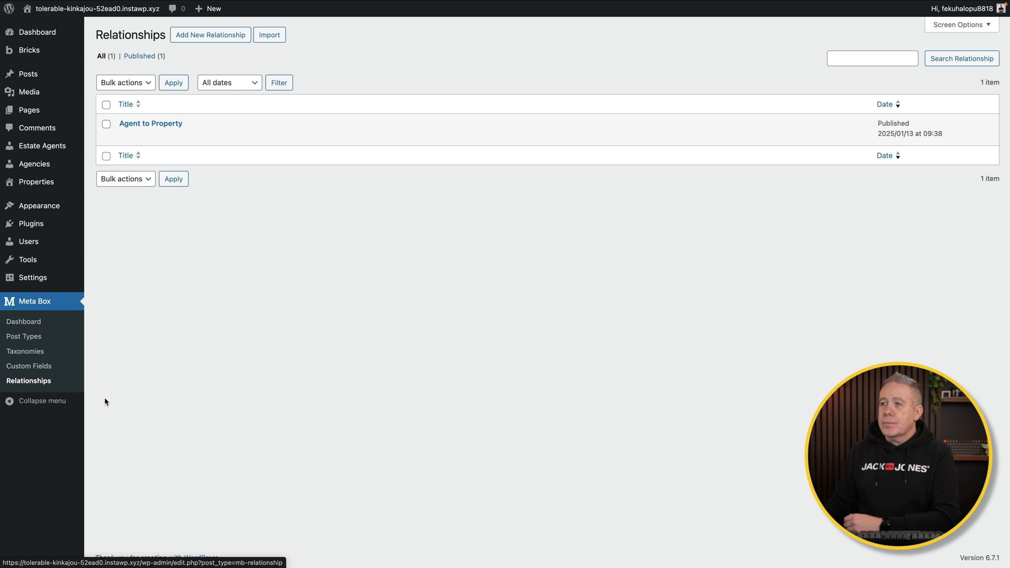
left_click(169, 123)
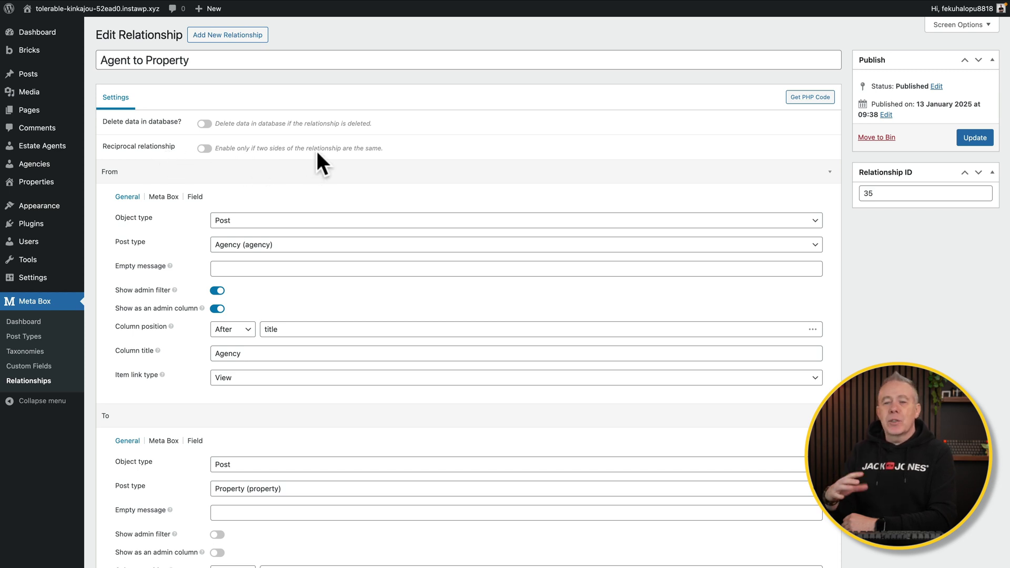
scroll(185, 293, "down", 3)
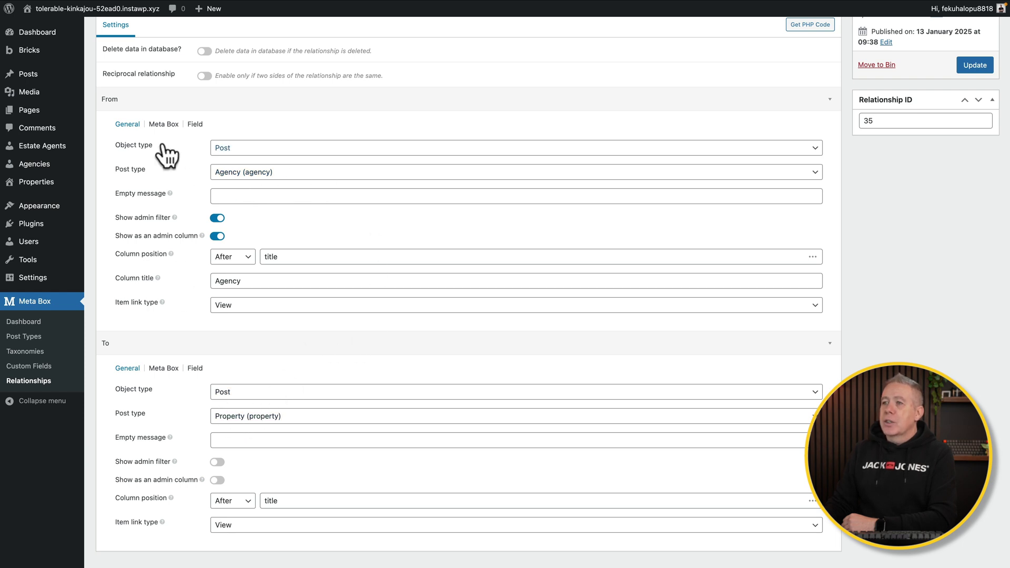
left_click(163, 126)
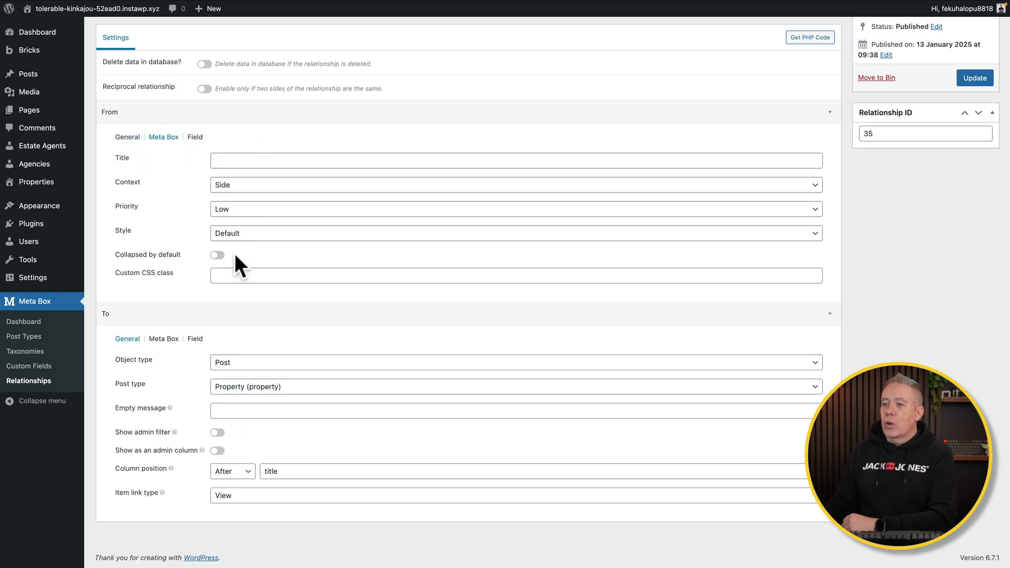
left_click(195, 136)
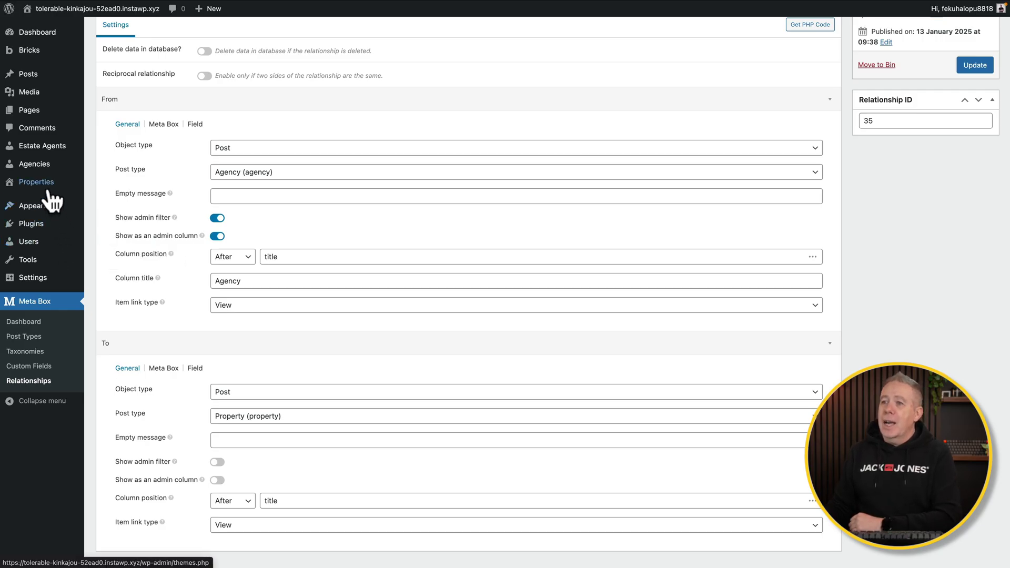
left_click(46, 182)
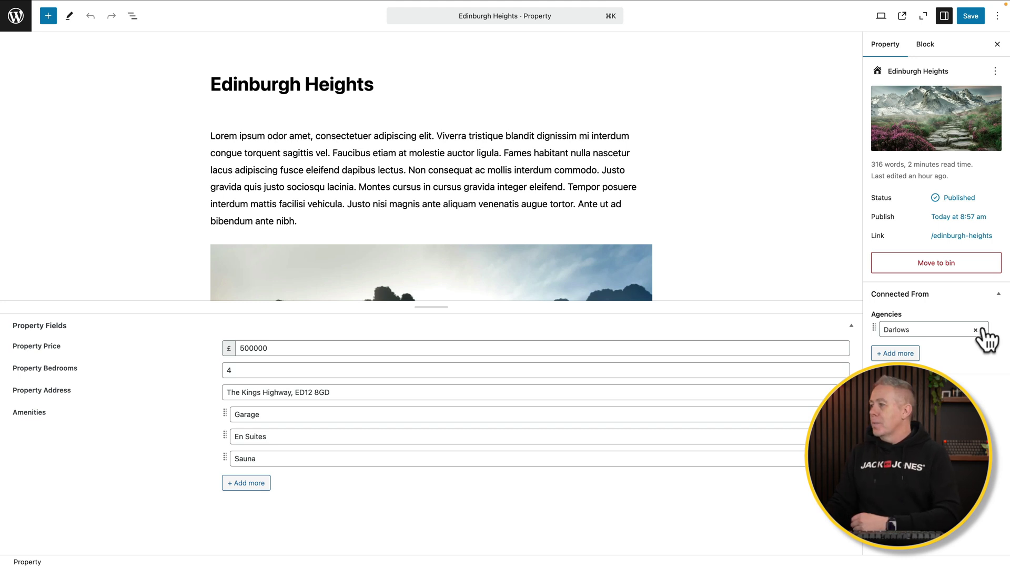
Step: Keep Darlows as the agency, add 'Drive' as a fourth amenity, and save Edinburgh Heights
left_click(981, 330)
left_click(976, 388)
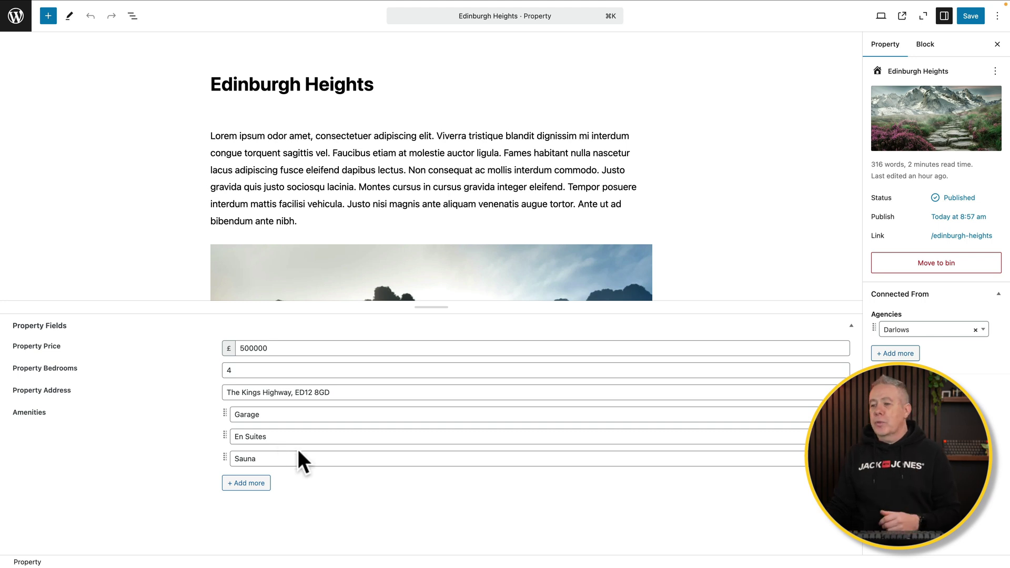
left_click(246, 482)
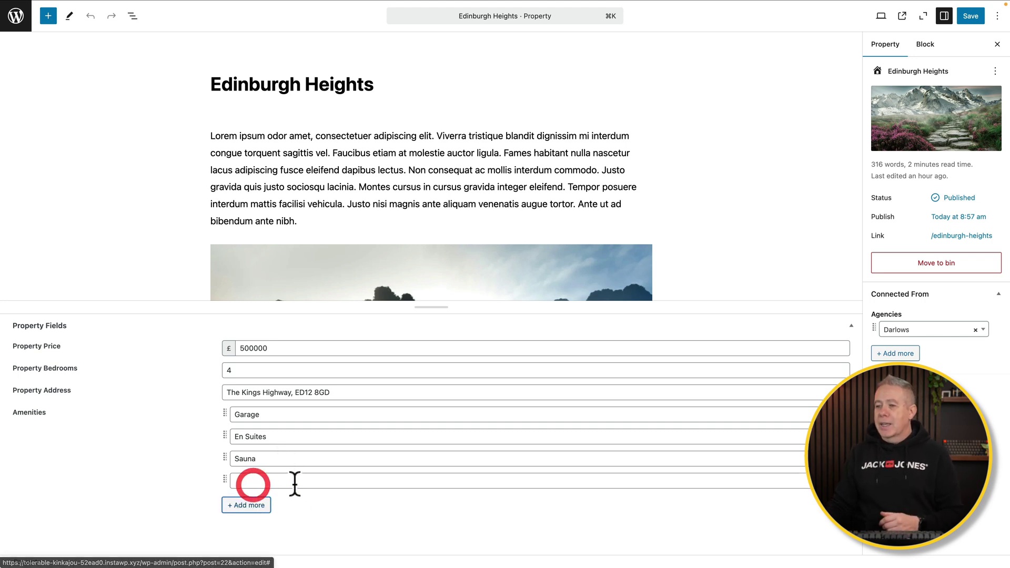
left_click(299, 477)
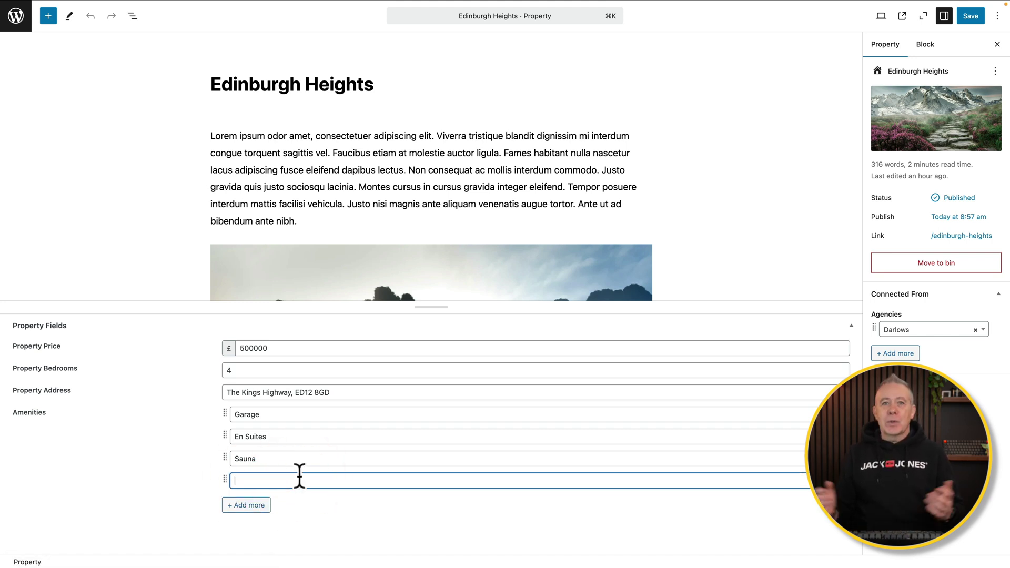
type("Drive")
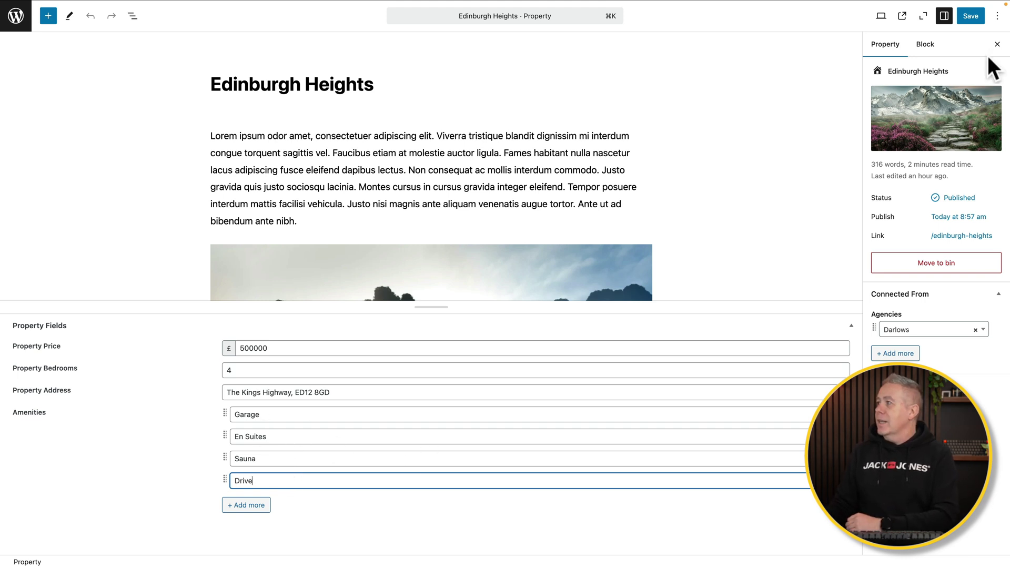
left_click(976, 19)
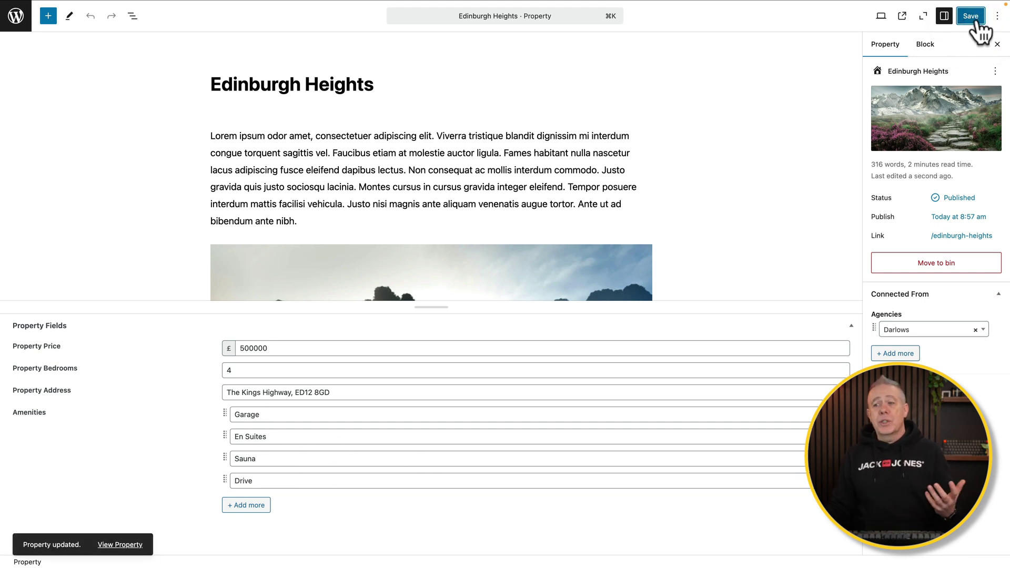
scroll(584, 184, "down", 5)
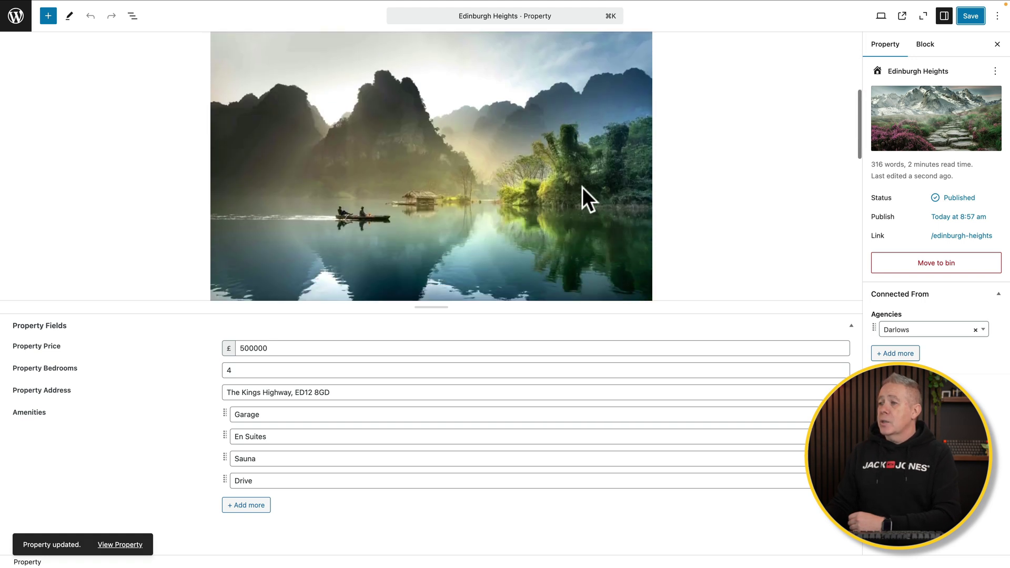
scroll(583, 187, "down", 1)
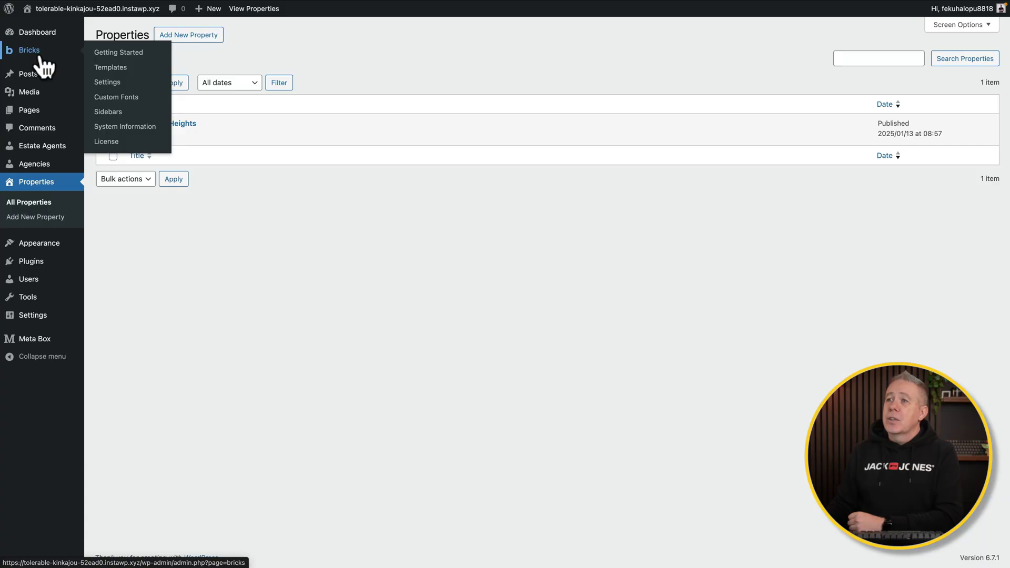
Step: Open the Property Archive template in Bricks and inspect its heading, image and content dynamic tags
left_click(102, 67)
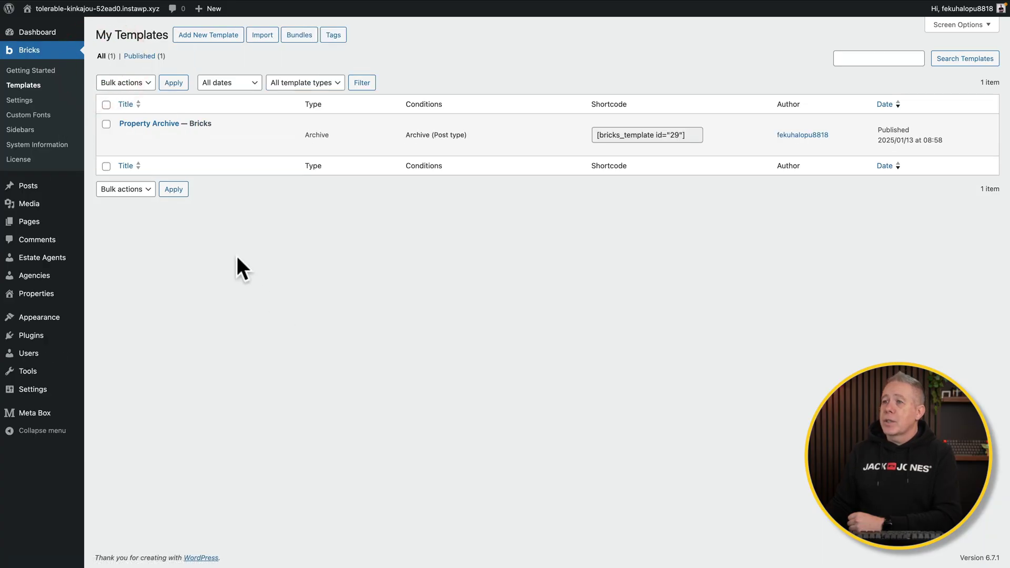
left_click(193, 148)
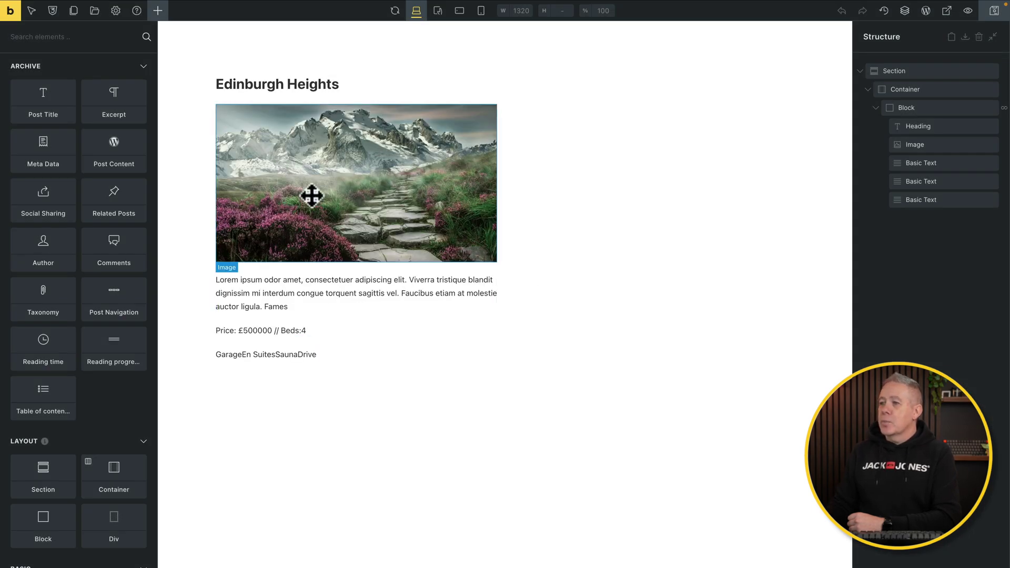
left_click(280, 85)
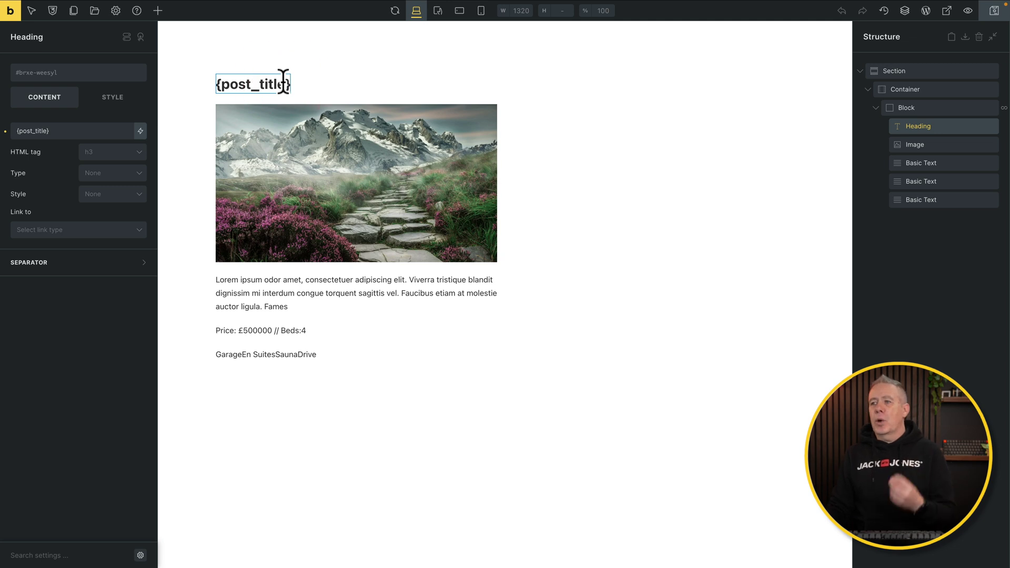
left_click(313, 126)
left_click(320, 279)
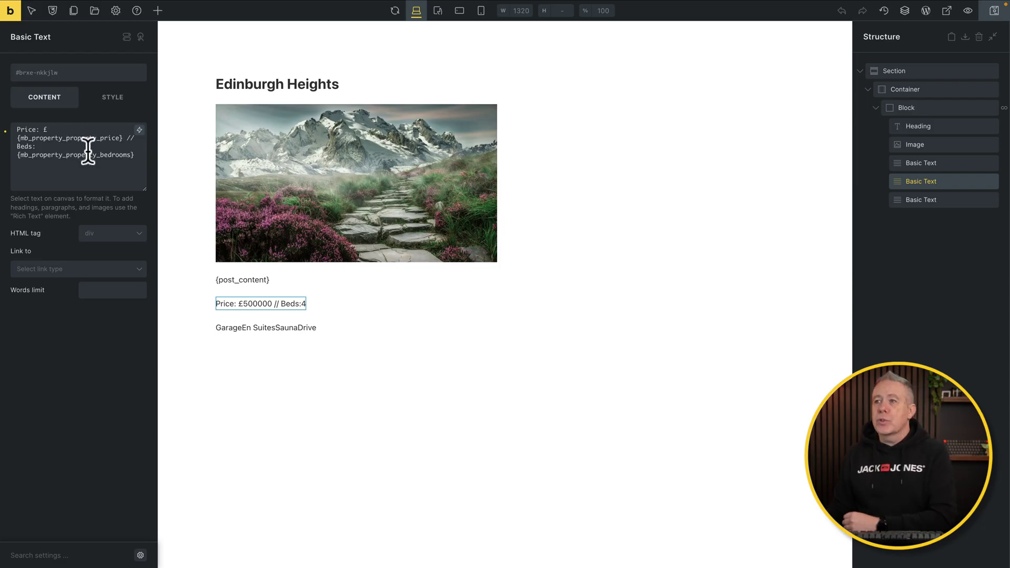
left_click(139, 130)
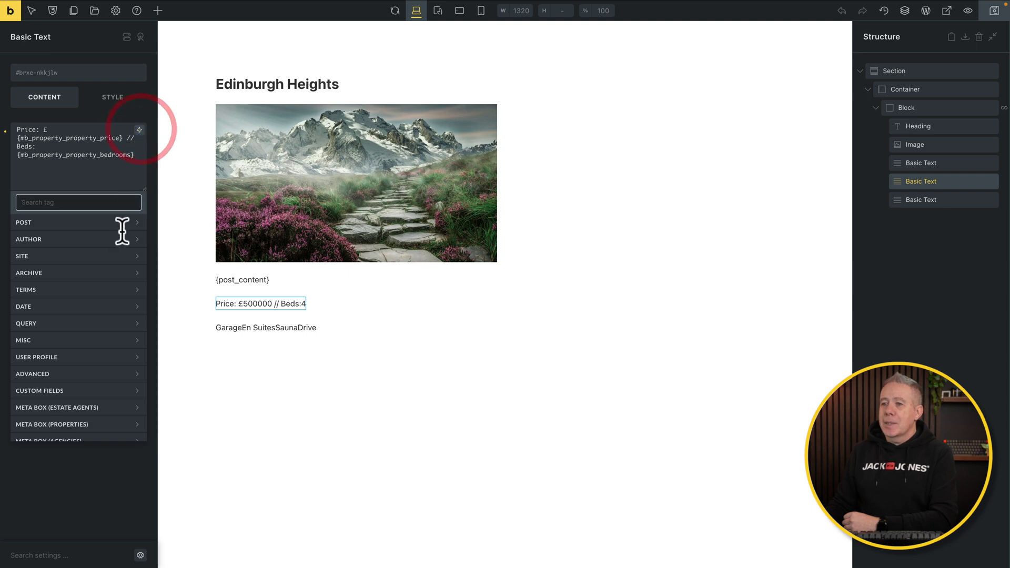
scroll(105, 338, "down", 1)
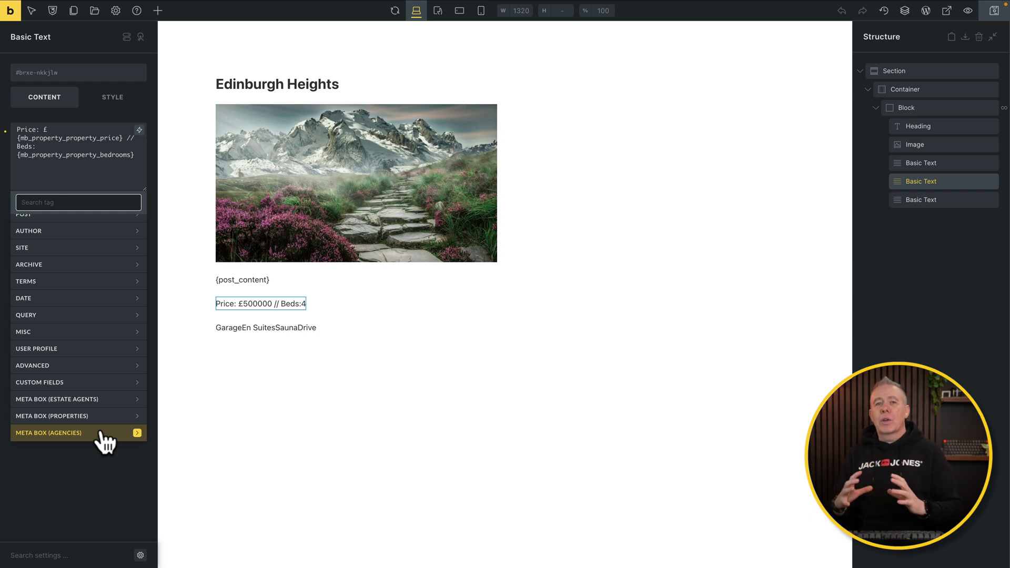
left_click(107, 403)
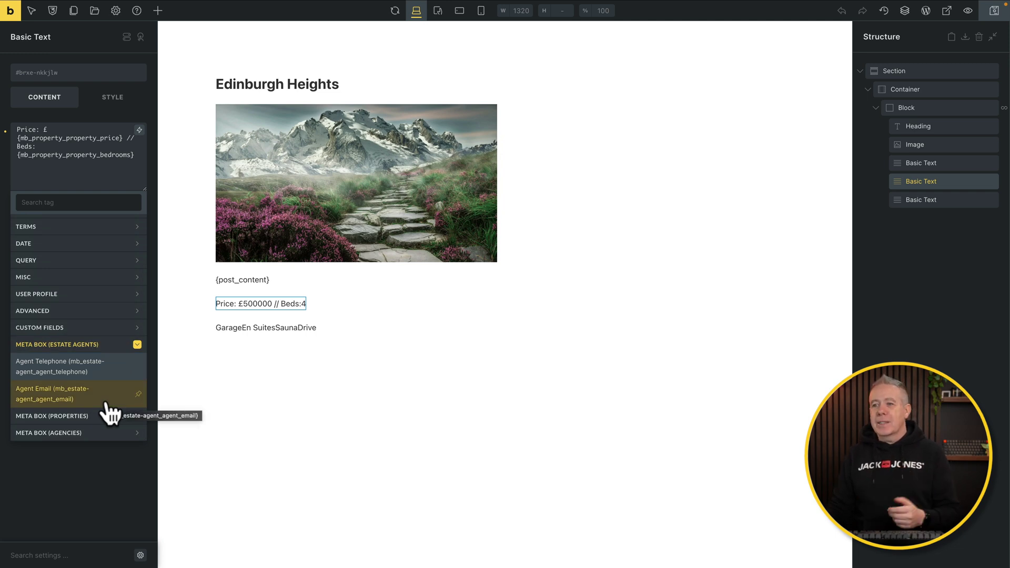
left_click(108, 345)
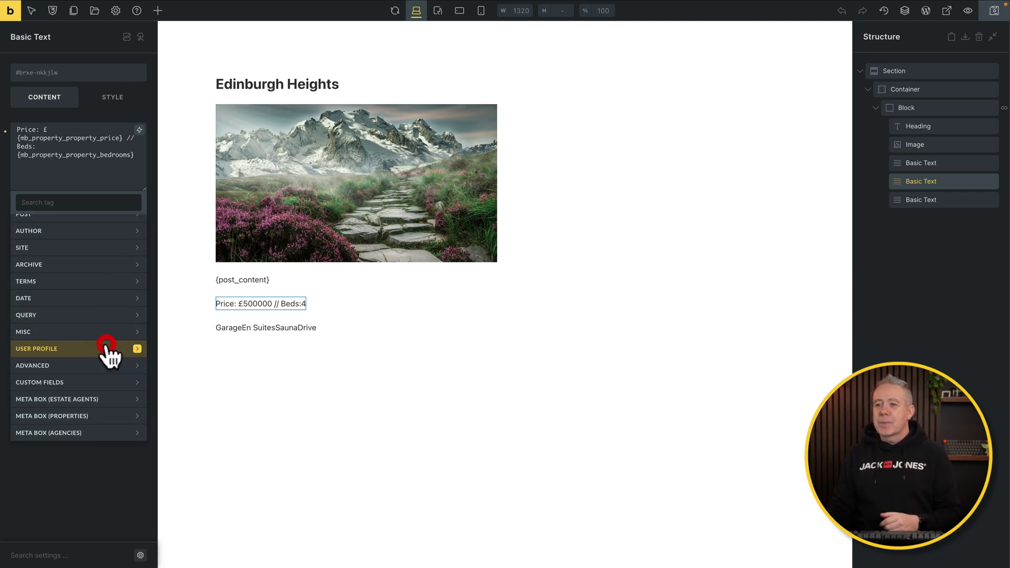
left_click(88, 418)
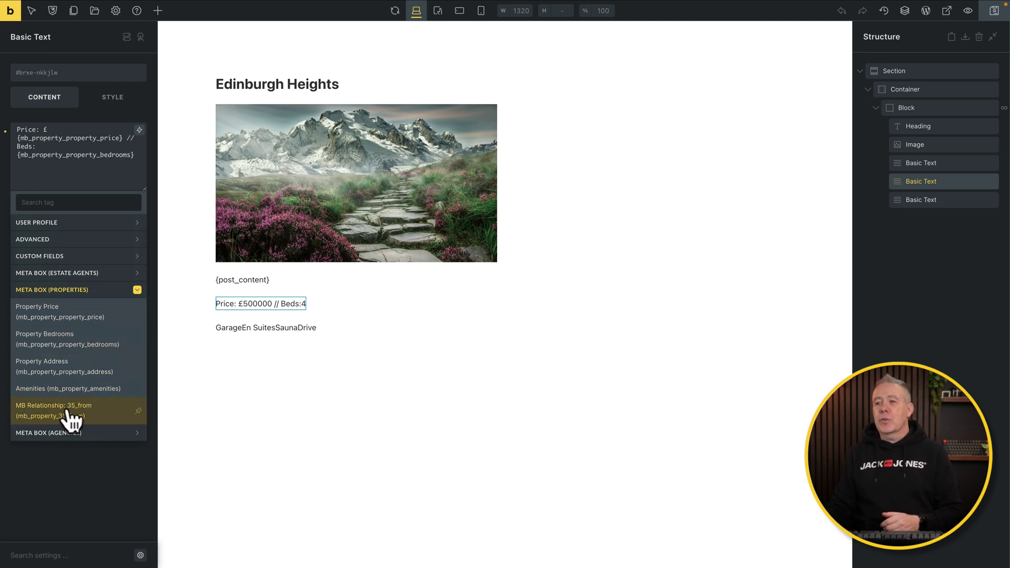
left_click(138, 288)
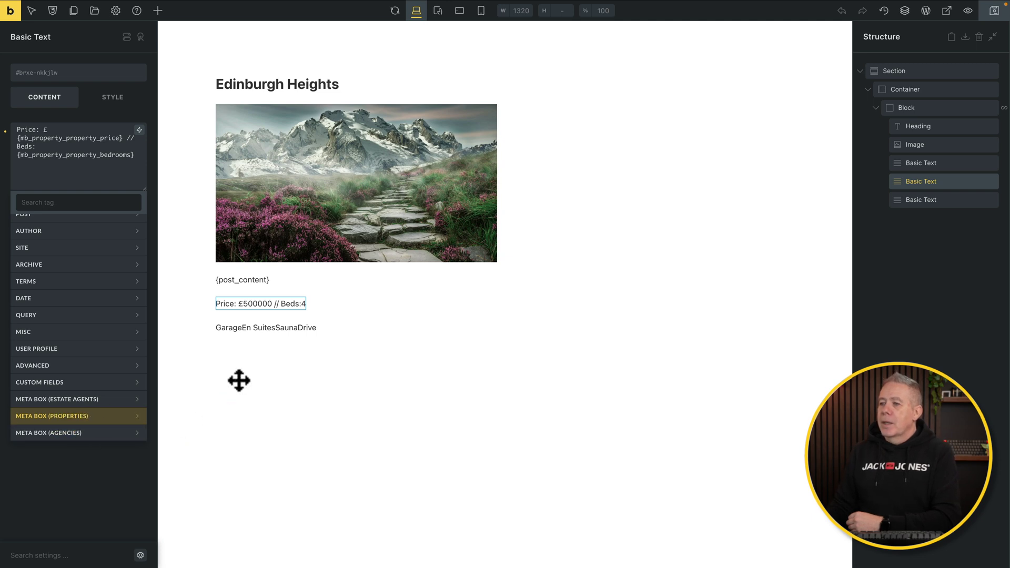
Step: Check the last text element's {mb_property_amenities} tag and save the Property Archive template
left_click(267, 330)
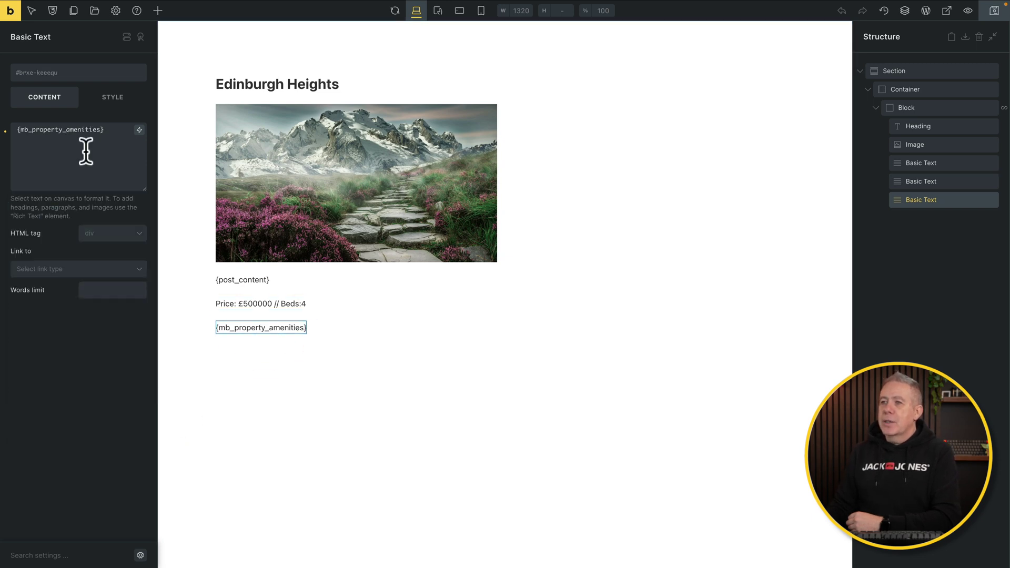
left_click(111, 130)
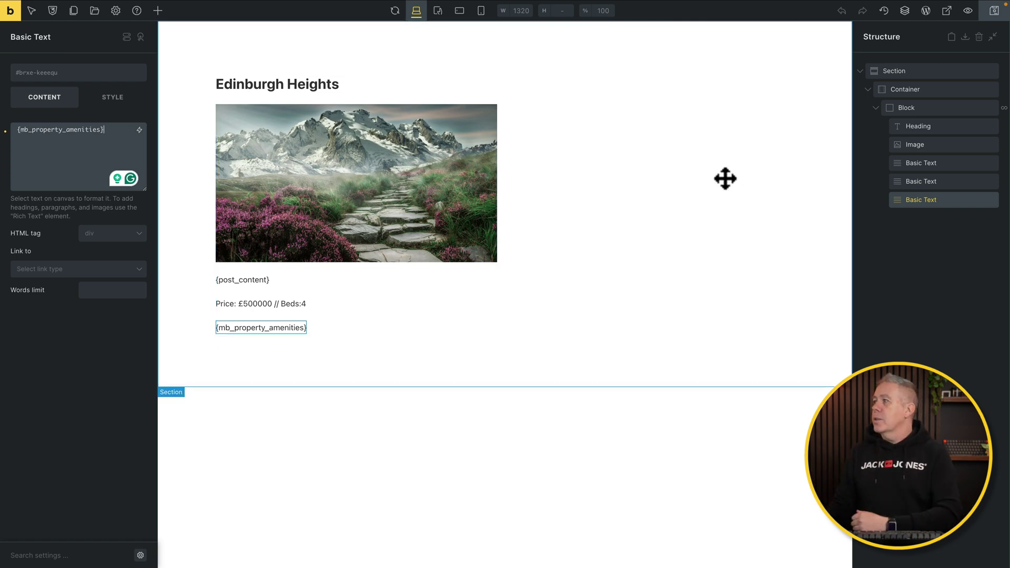
left_click(993, 17)
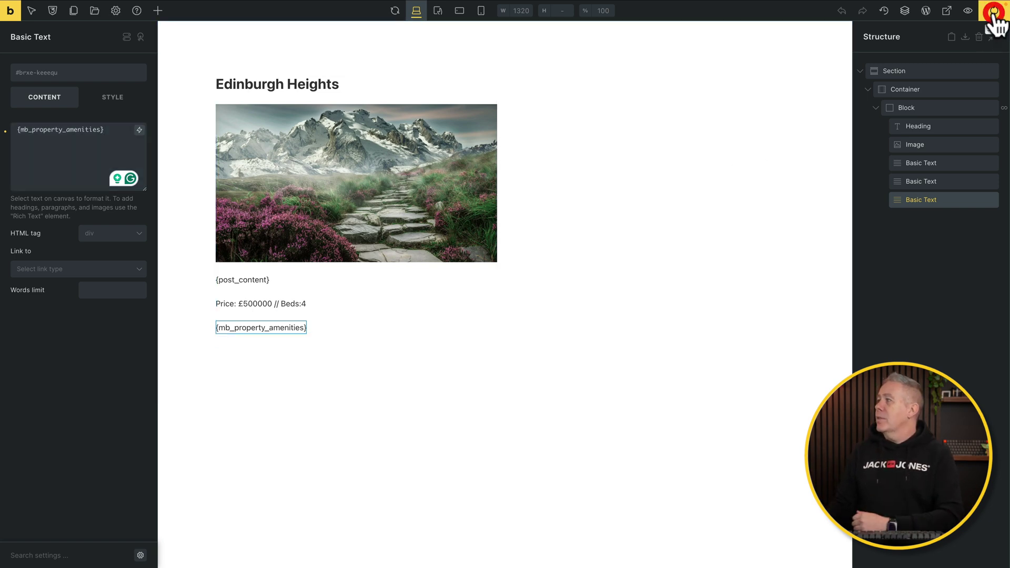
Step: View Edinburgh Heights live and verify Price £500000, Beds 4 and amenities including Drive
left_click(946, 12)
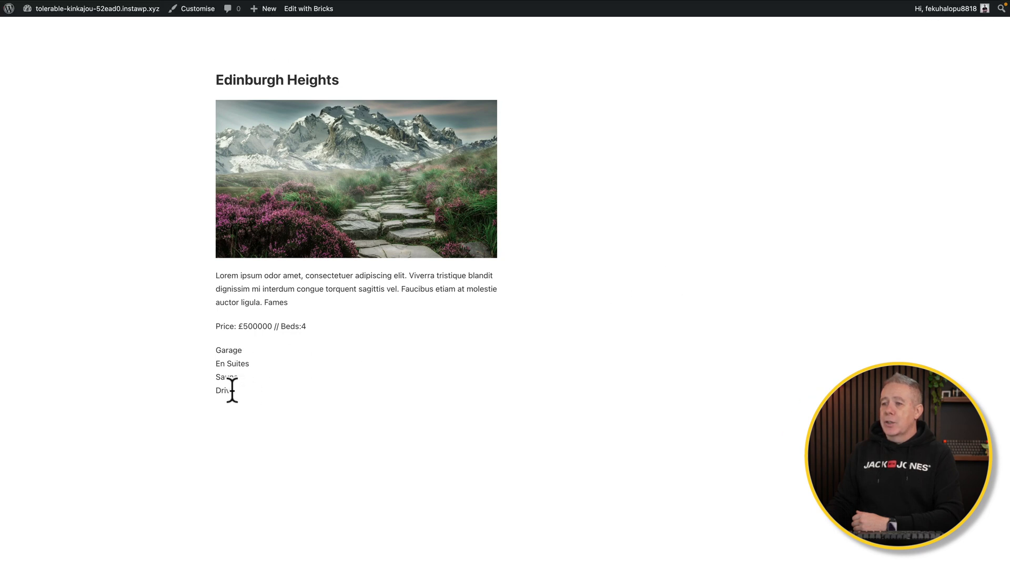
double_click(220, 390)
left_click(254, 323)
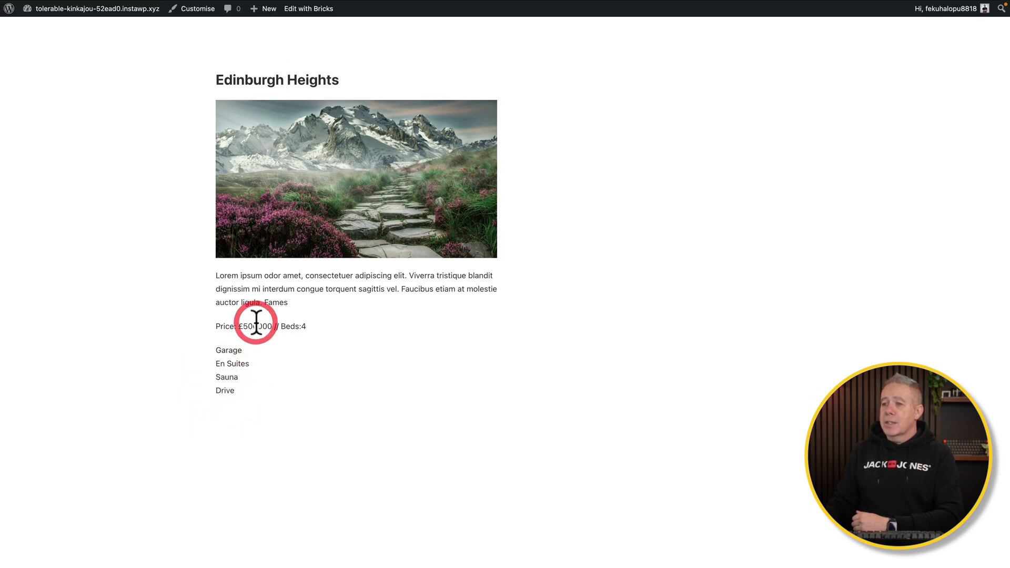